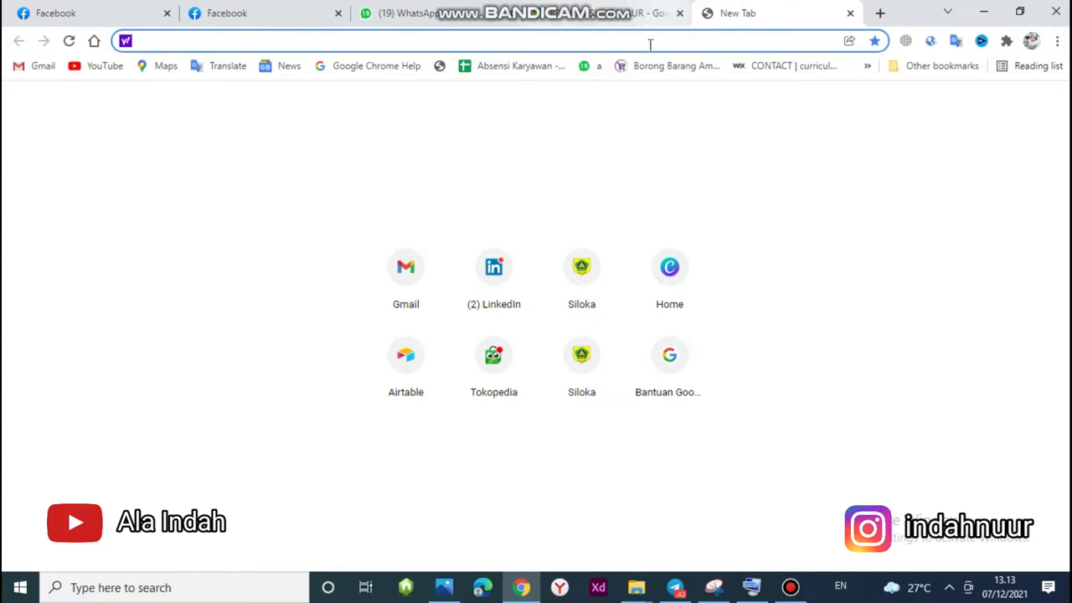
Open mengantar.com, log in, and start a new order from the dashboard's Create order.
type("mengantar.com")
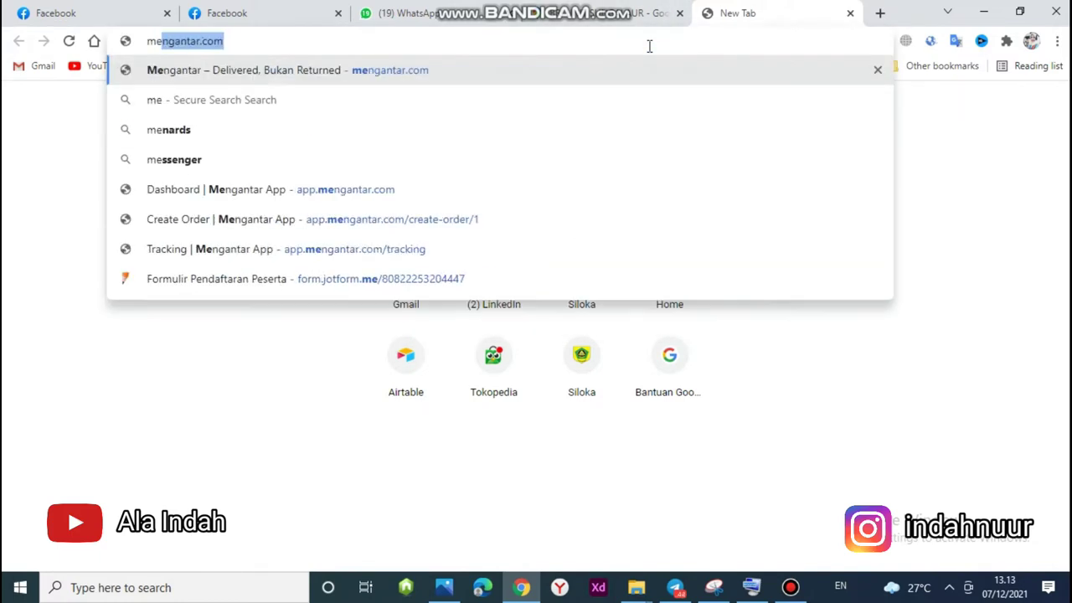
key("Return")
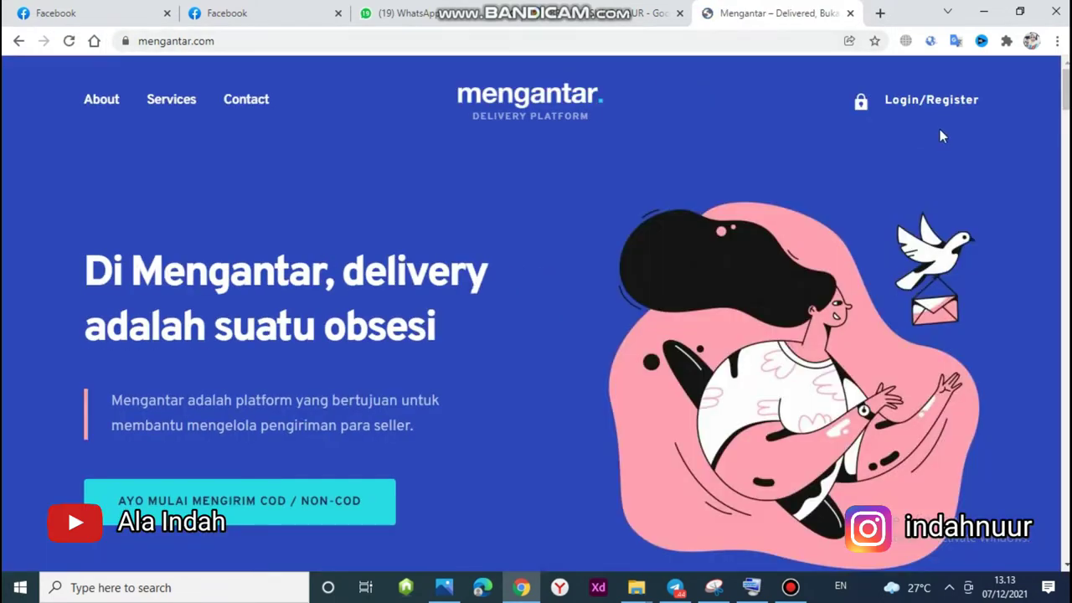
left_click(932, 102)
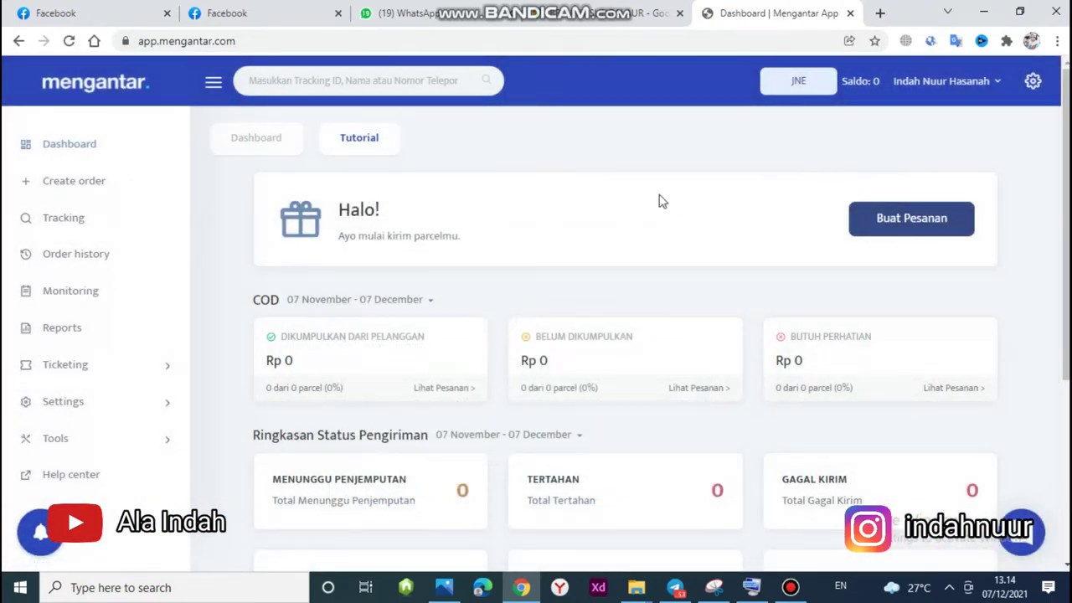
left_click(96, 179)
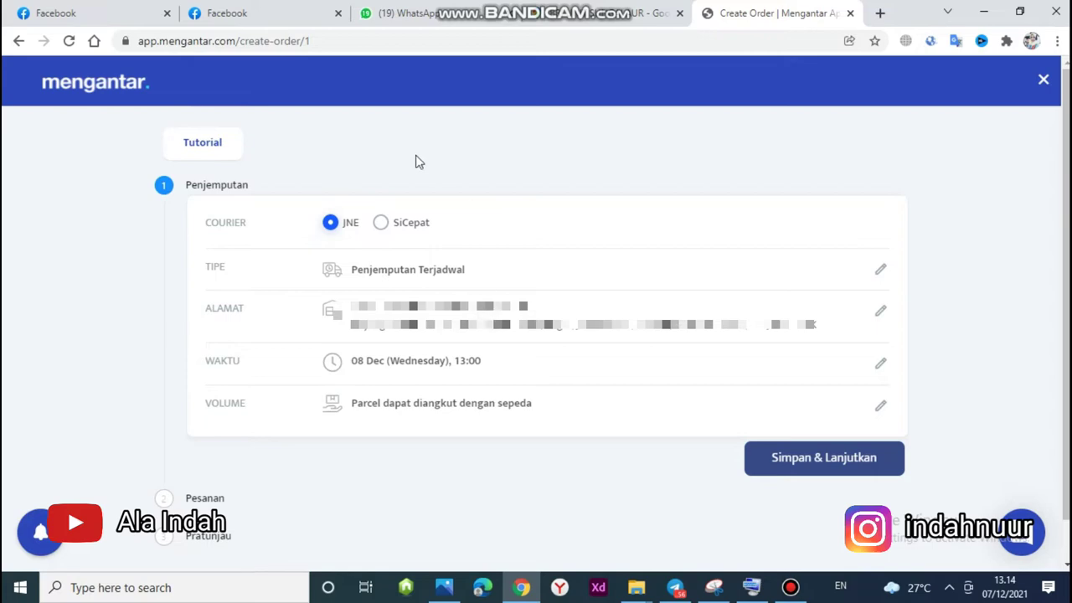
Check the buyer's Facebook chat, then return to the Create Order form.
left_click(270, 10)
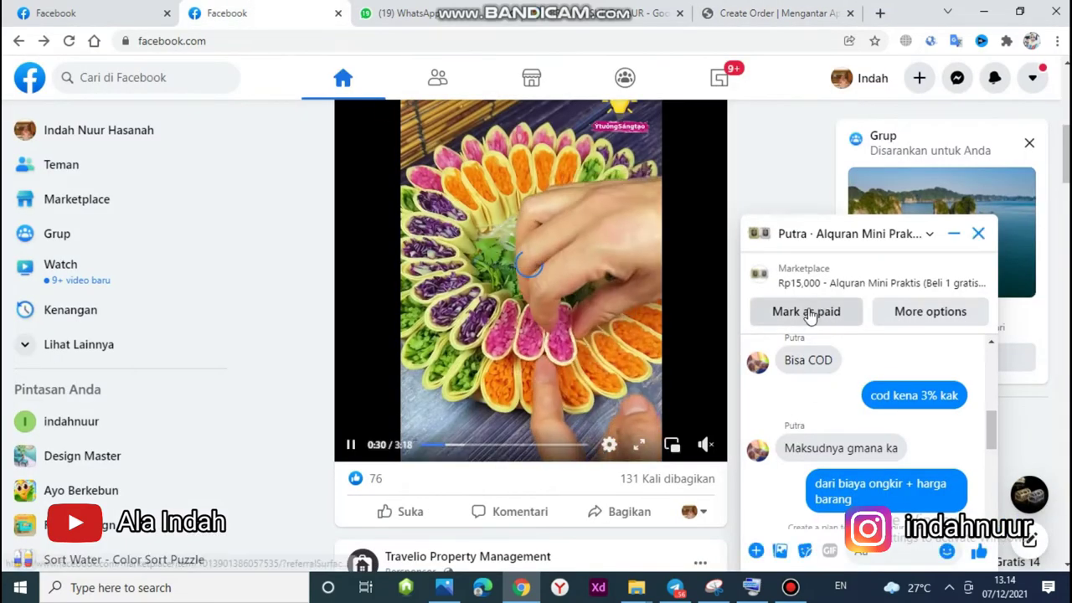
left_click(703, 11)
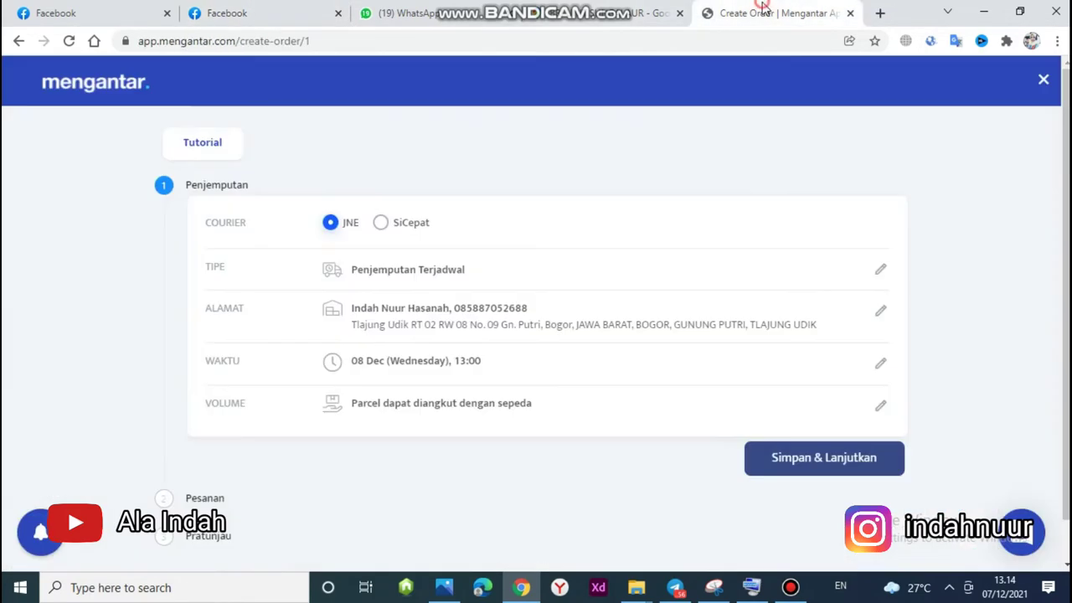
left_click(224, 10)
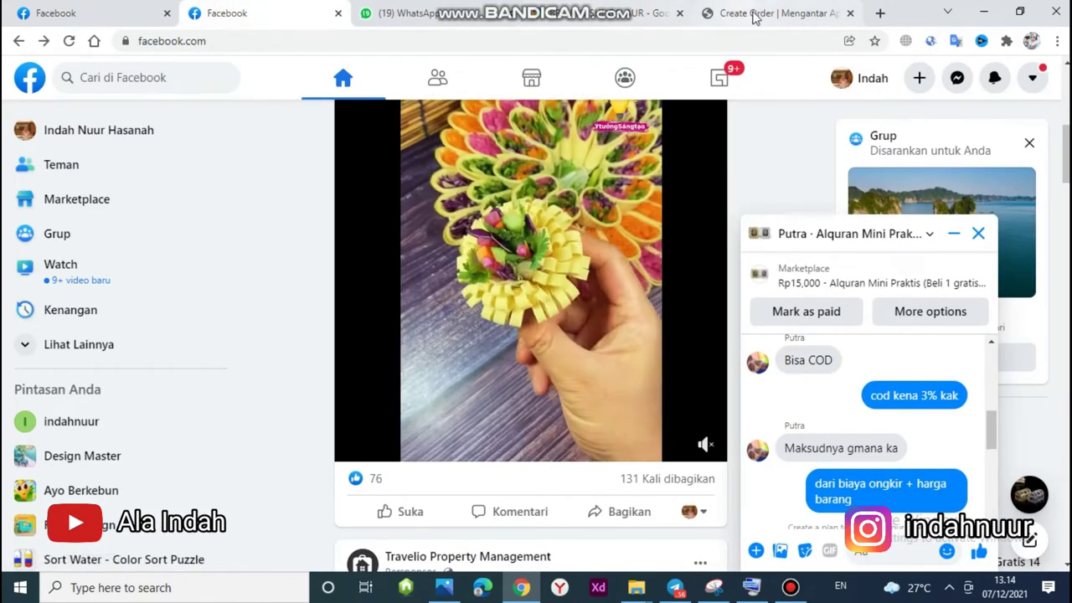
left_click(753, 13)
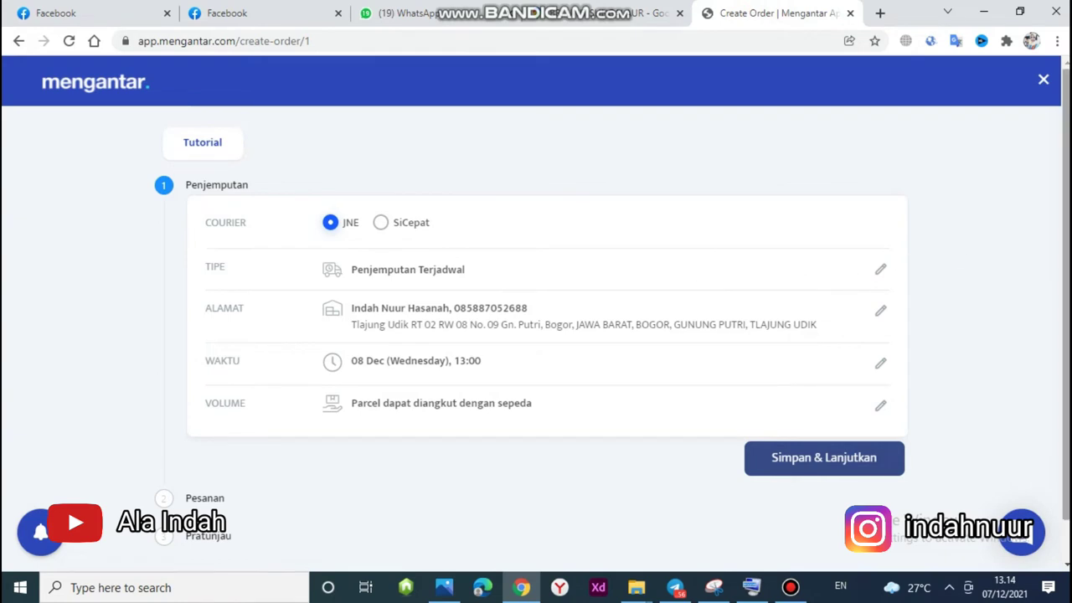
Open the pickup Volume row to show the Motor, Pick-Up and Truk choices.
scroll(661, 279, "down", 1)
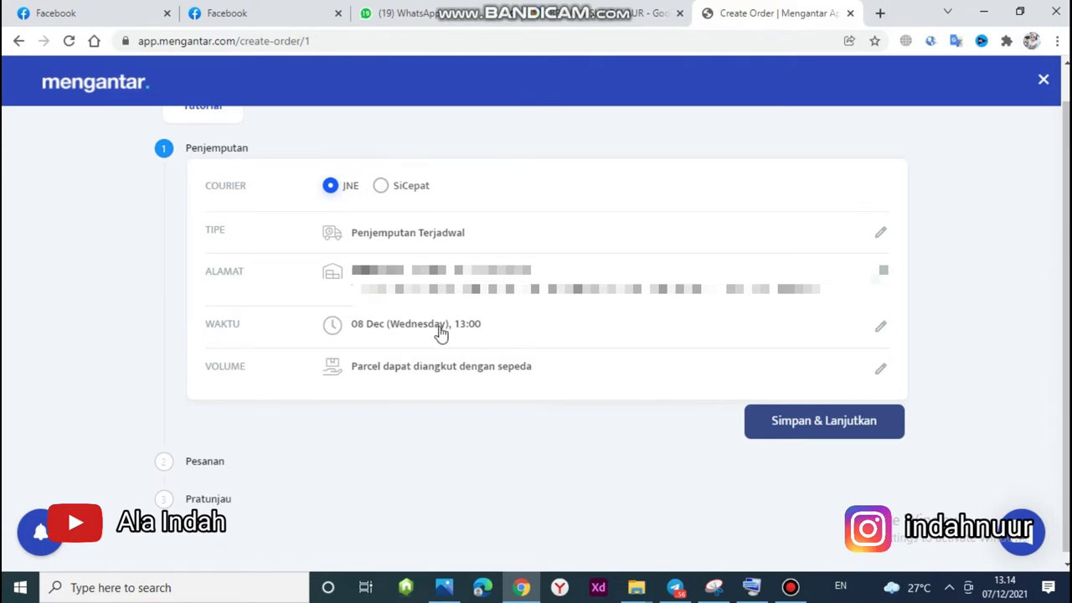
left_click(502, 373)
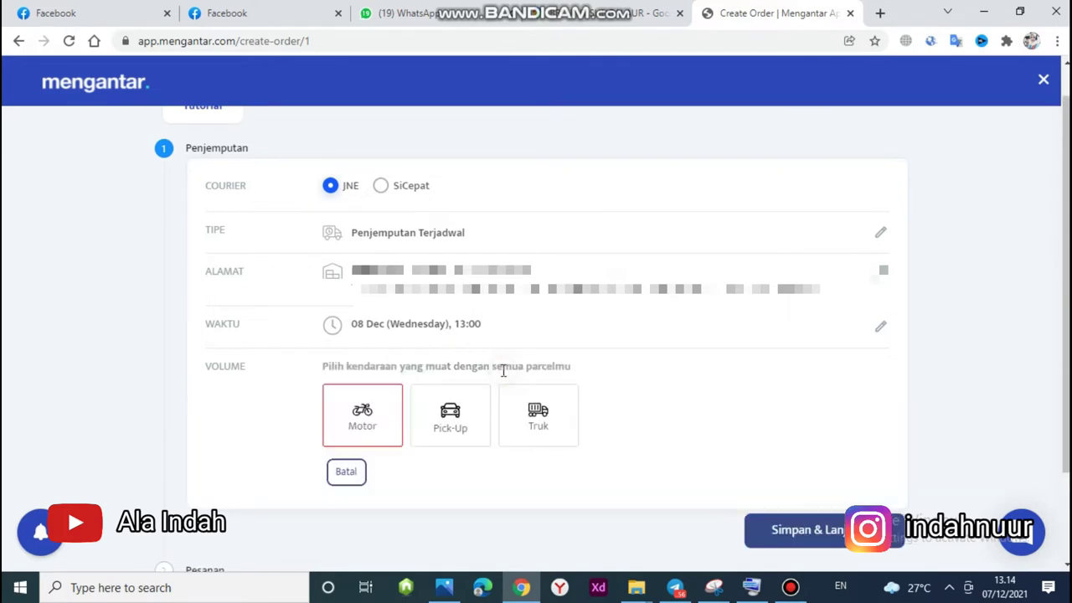
scroll(912, 349, "down", 1)
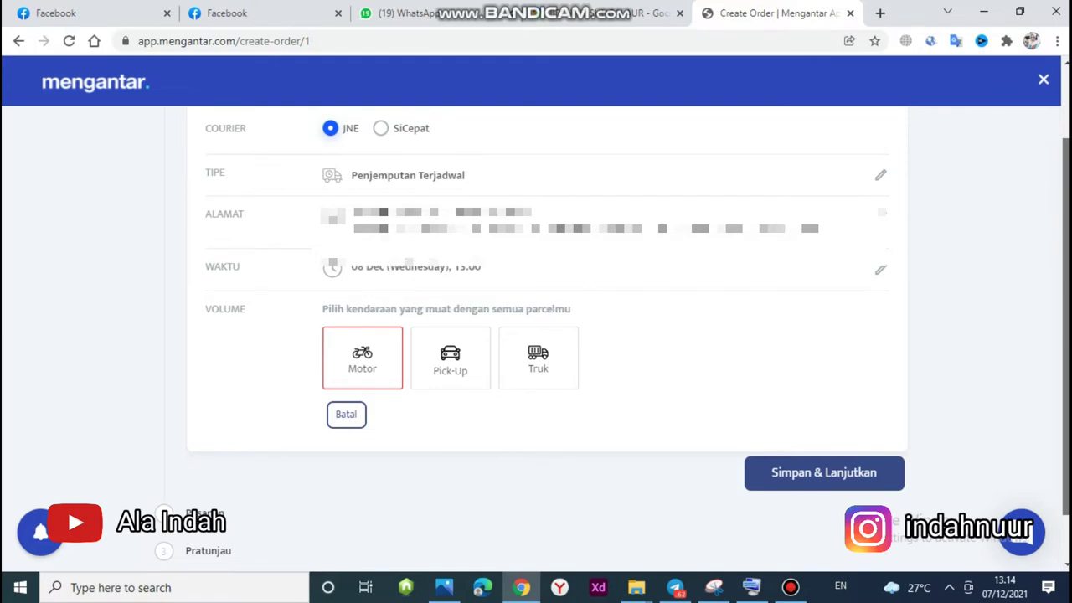
scroll(699, 469, "down", 1)
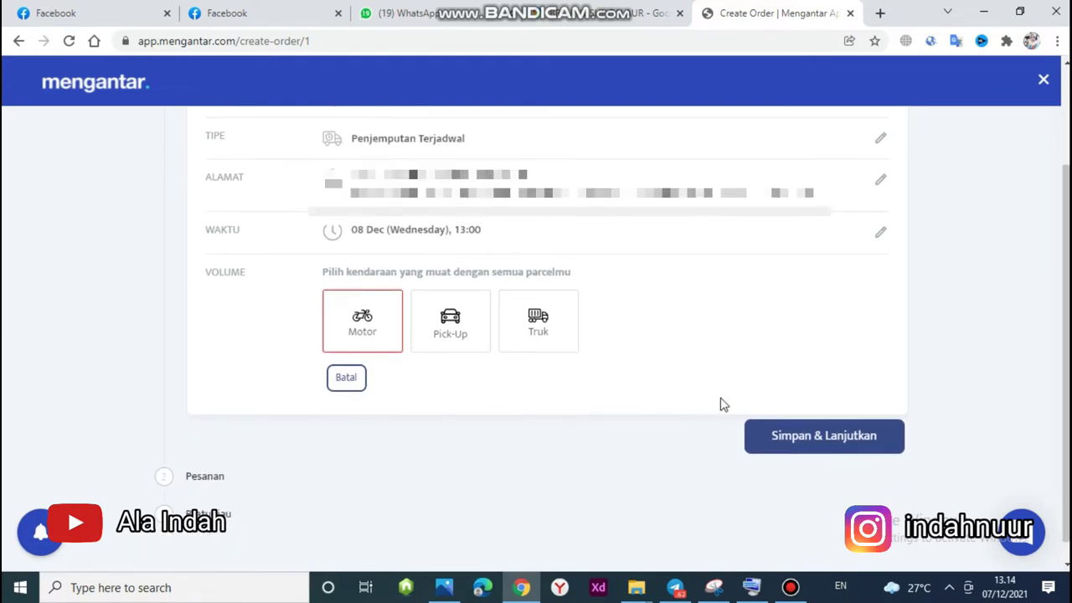
Save the pickup step and choose Membuat orderan secara manual.
left_click(782, 444)
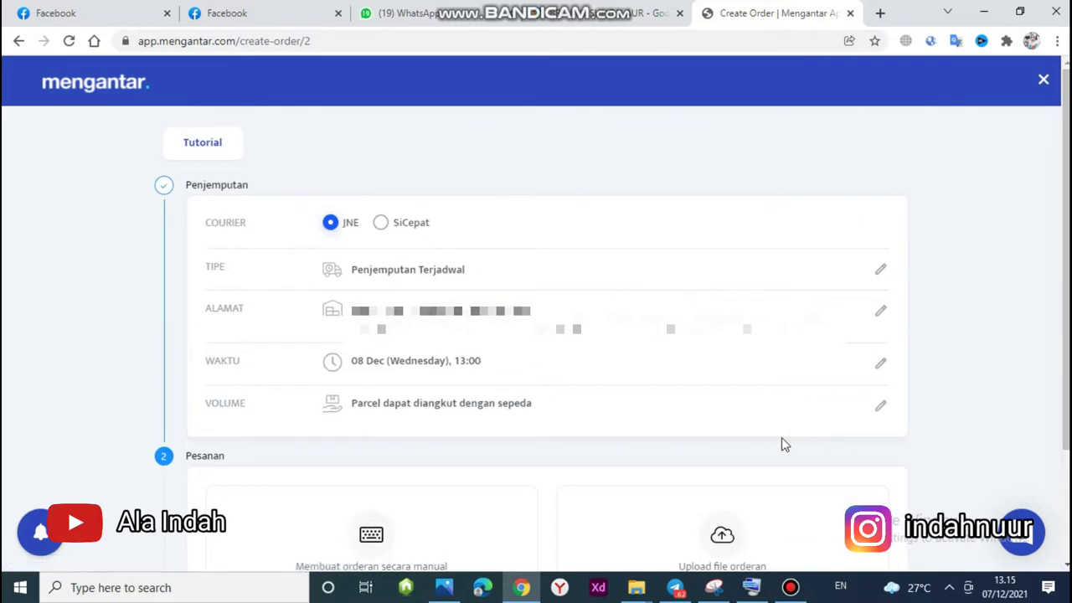
scroll(586, 377, "down", 2)
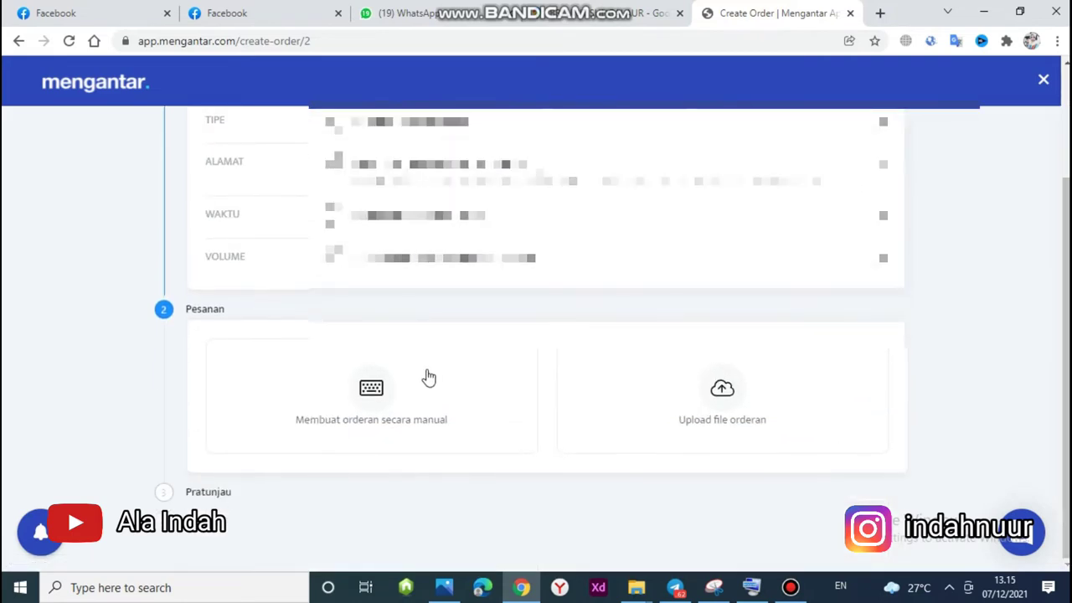
left_click(404, 382)
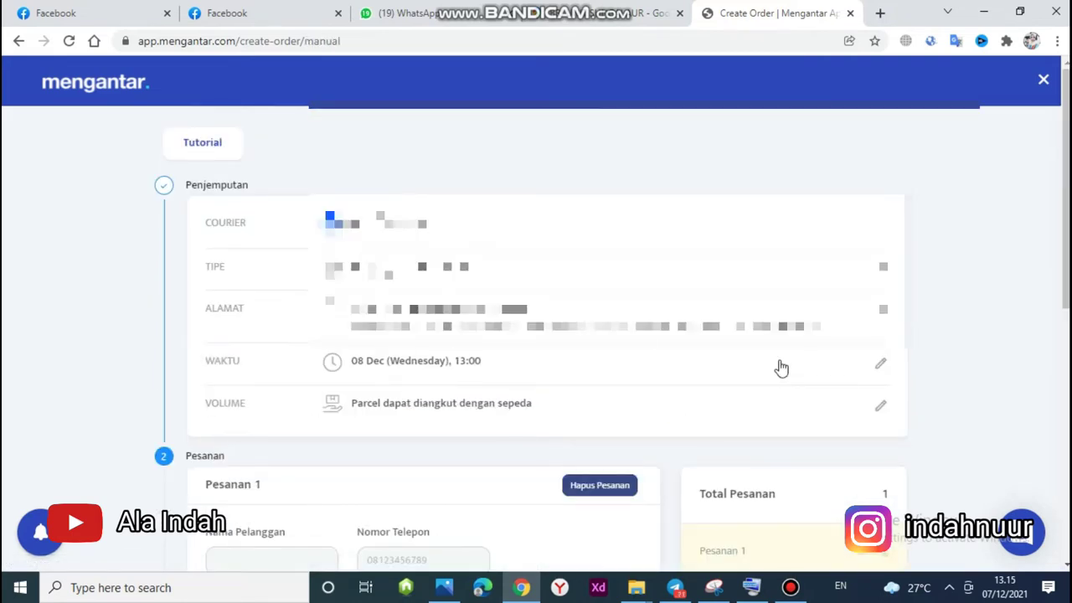
scroll(728, 377, "down", 3)
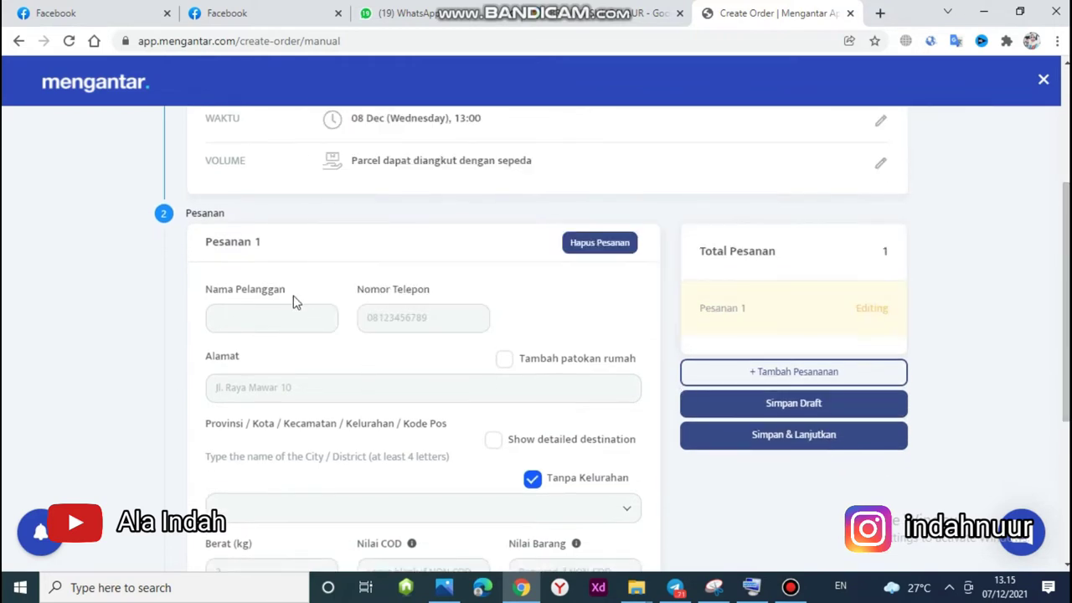
Enter the customer's full name and phone number in Pesanan 1.
left_click(267, 327)
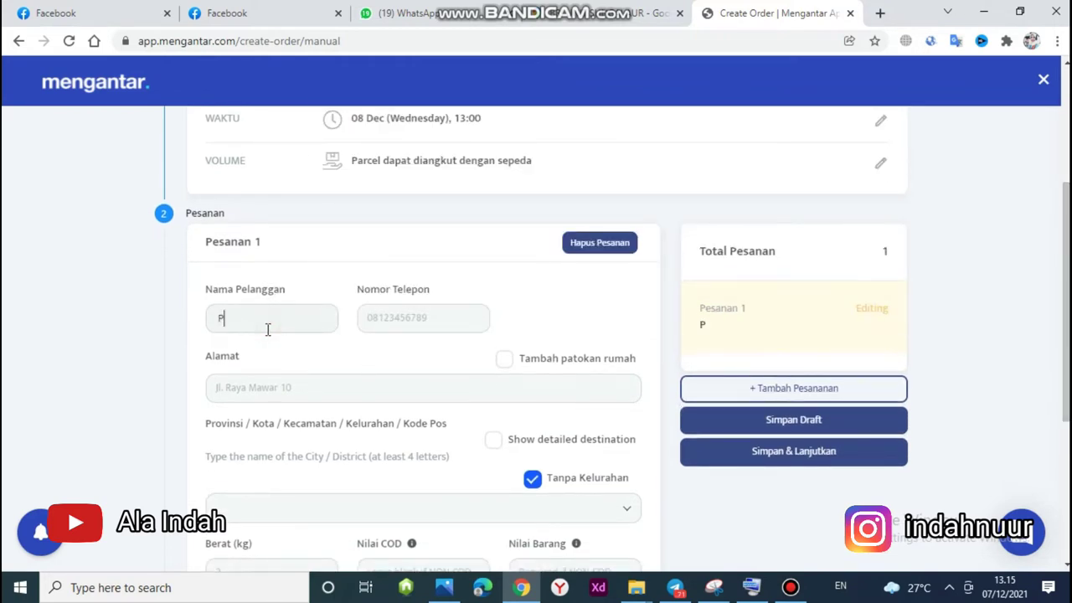
left_click(398, 321)
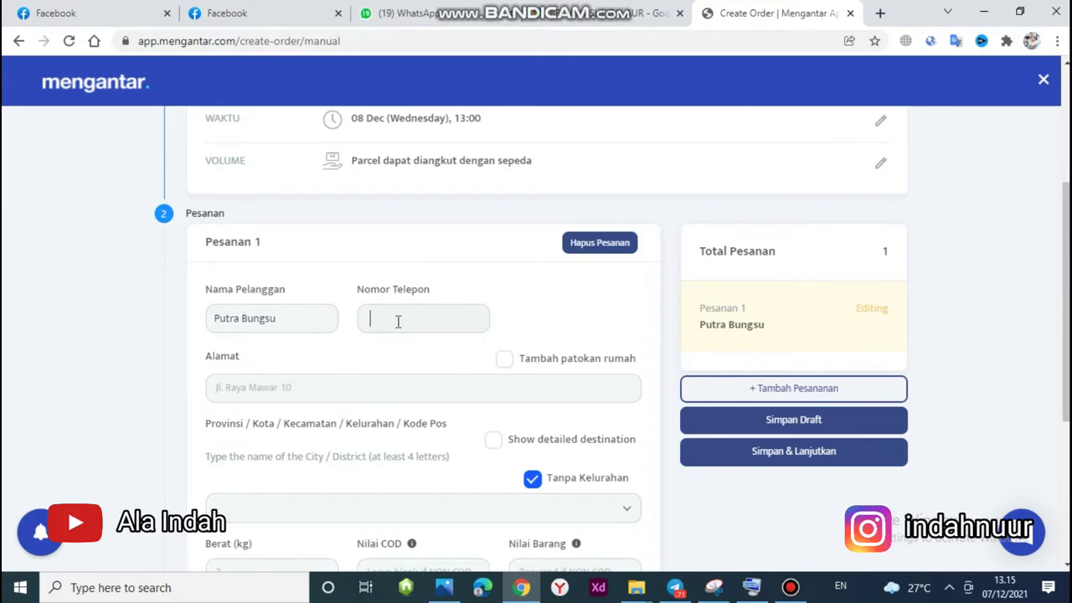
type("08")
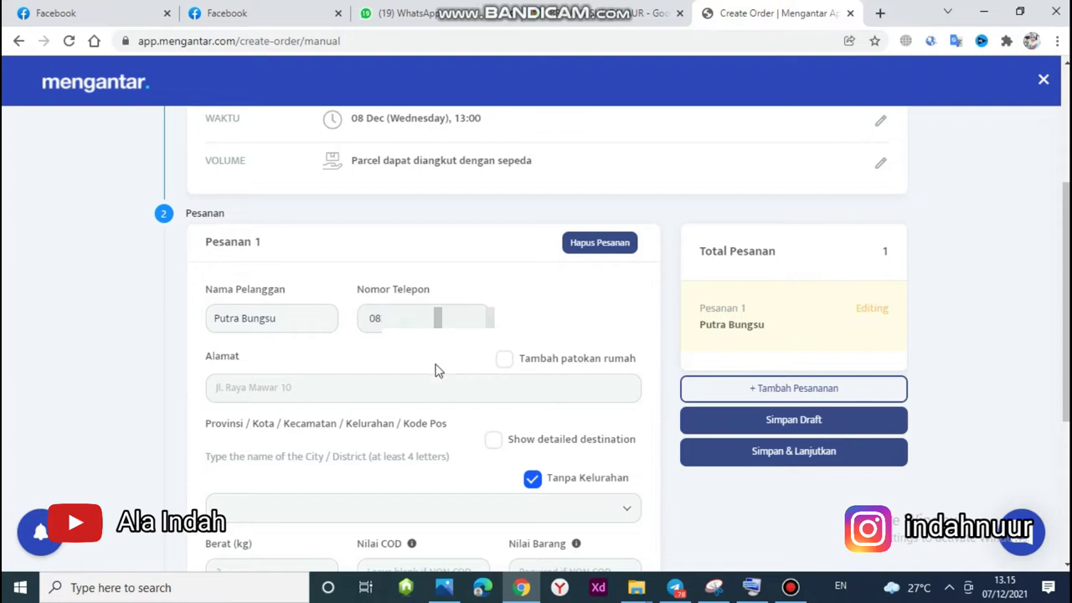
type("3")
Fill in the delivery address and select the matching destination district.
left_click(417, 386)
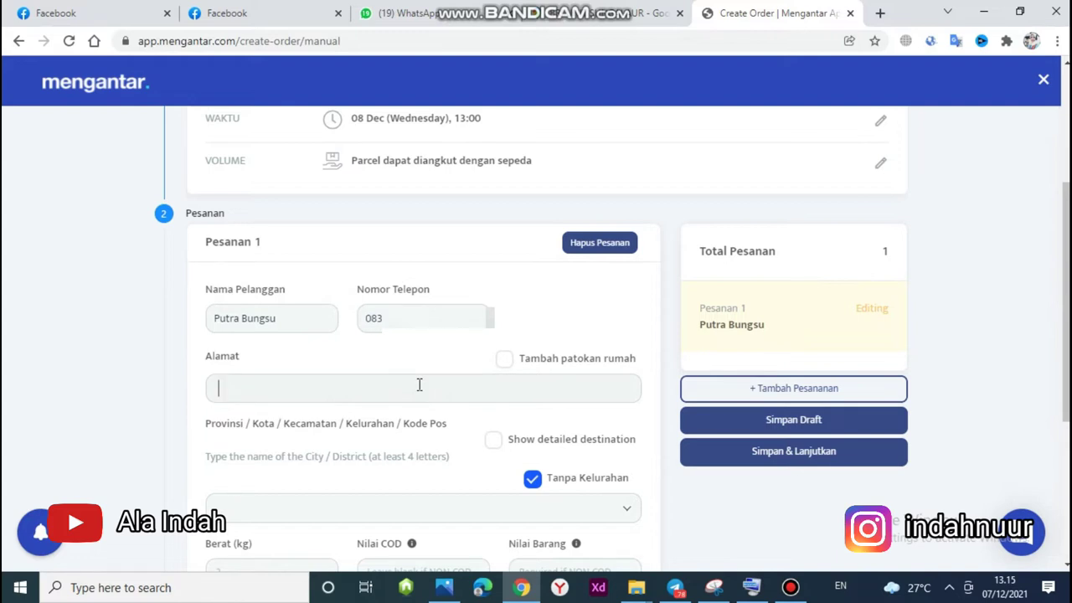
type("Sungai A")
left_click(296, 505)
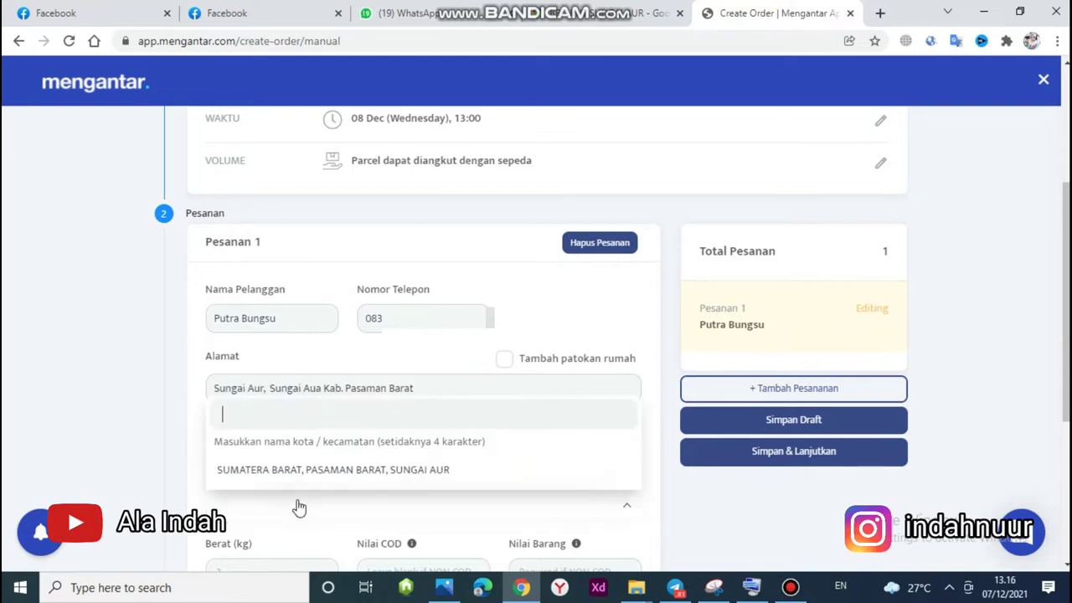
left_click(294, 474)
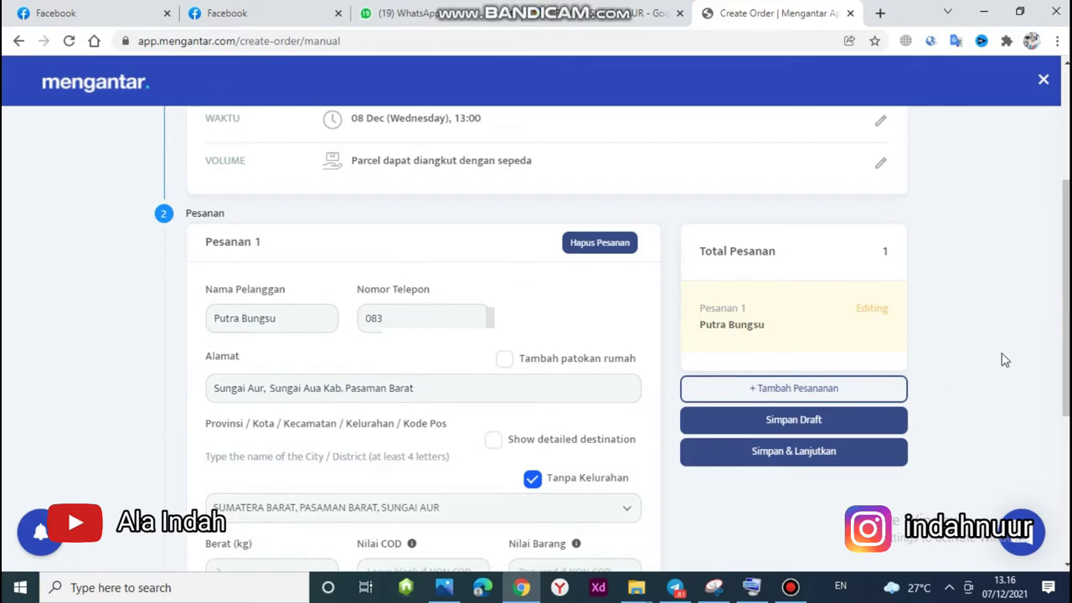
scroll(1065, 343, "down", 1)
left_click(399, 484)
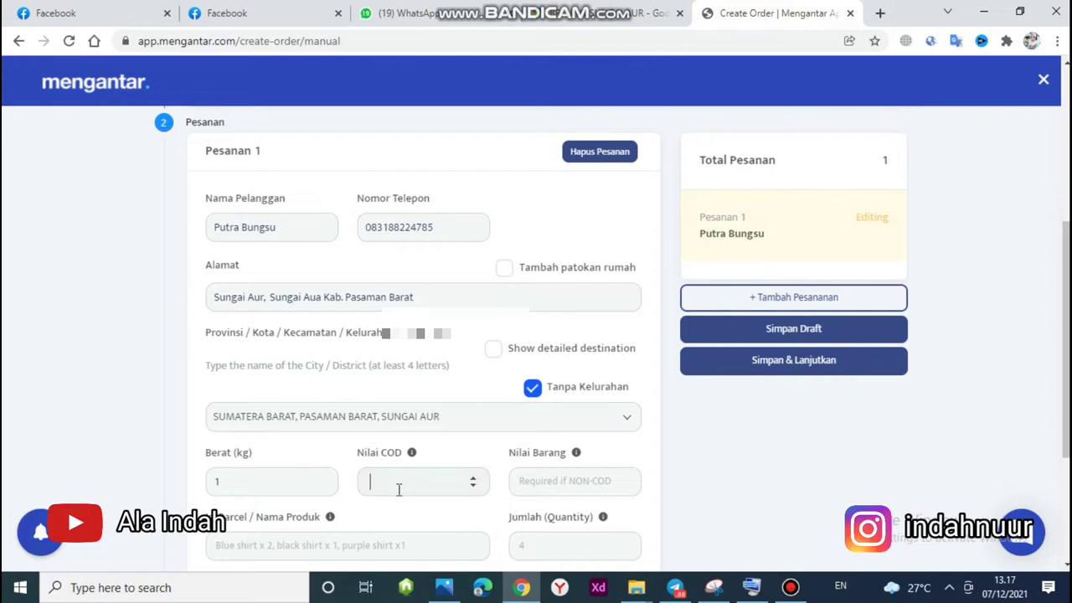
Enter COD 56650, parcel contents 'Alquran Mini' and quantity 2.
type("5")
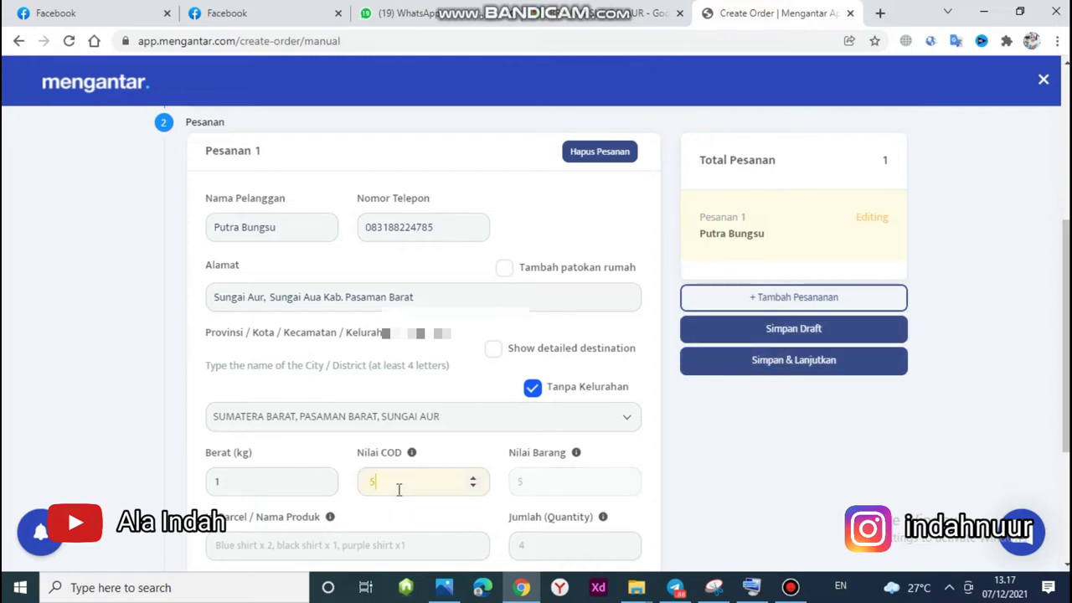
type("665")
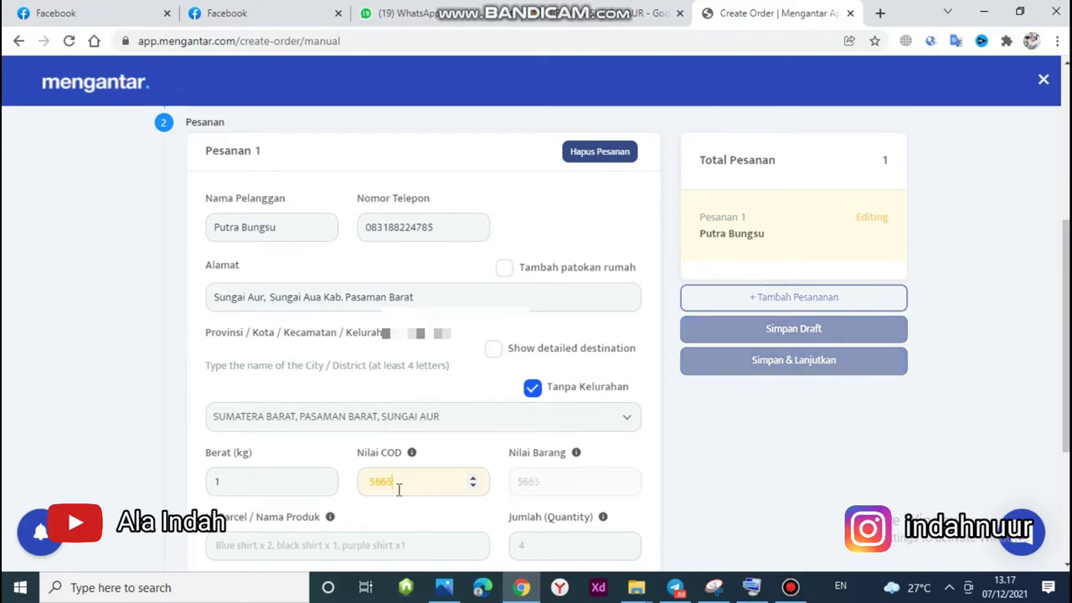
type("0")
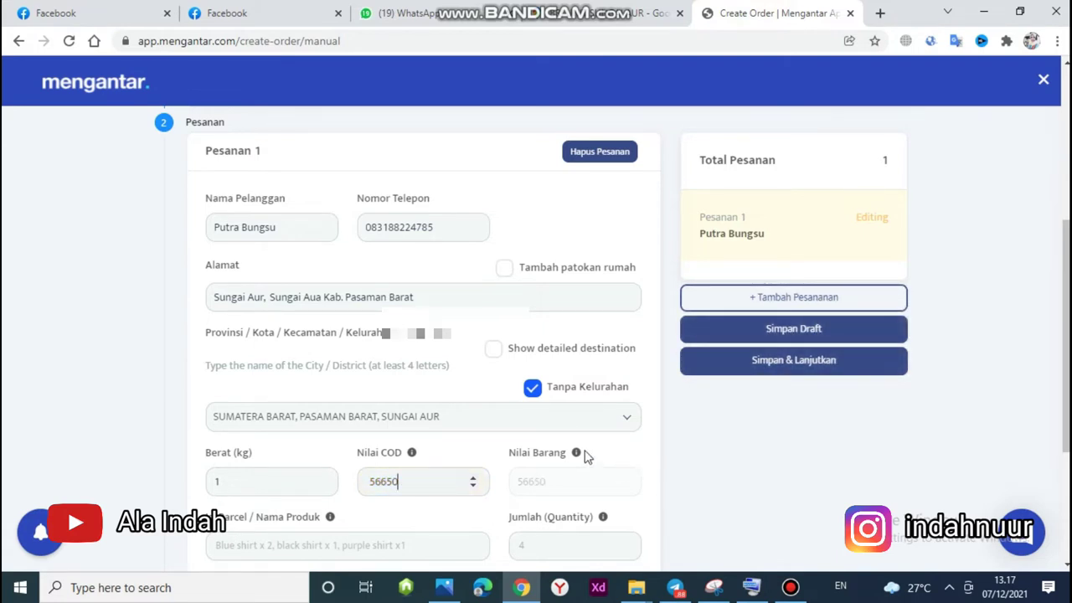
scroll(1065, 352, "down", 1)
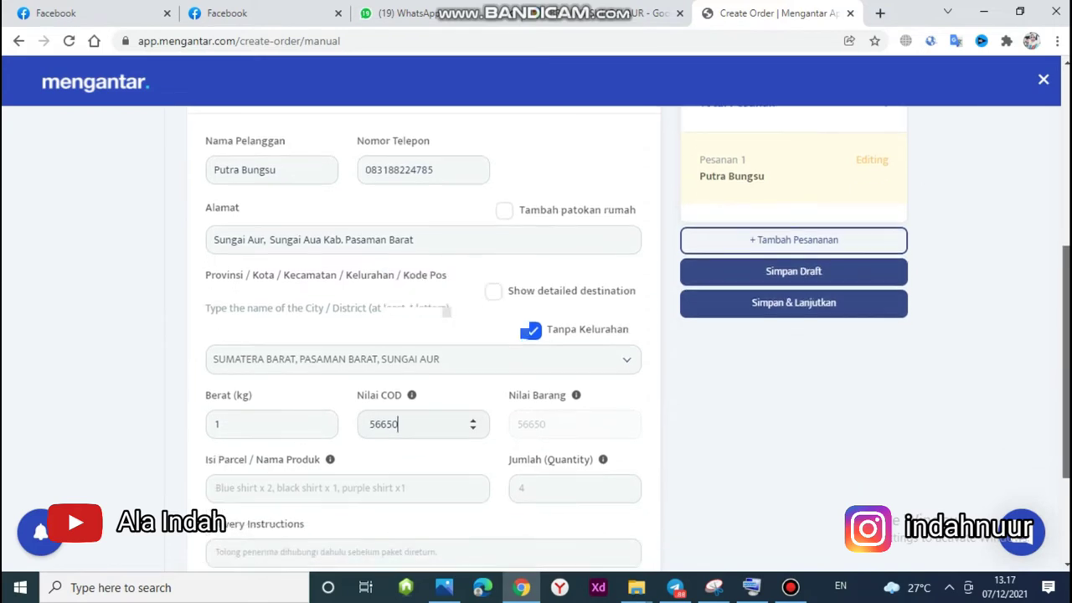
left_click(442, 476)
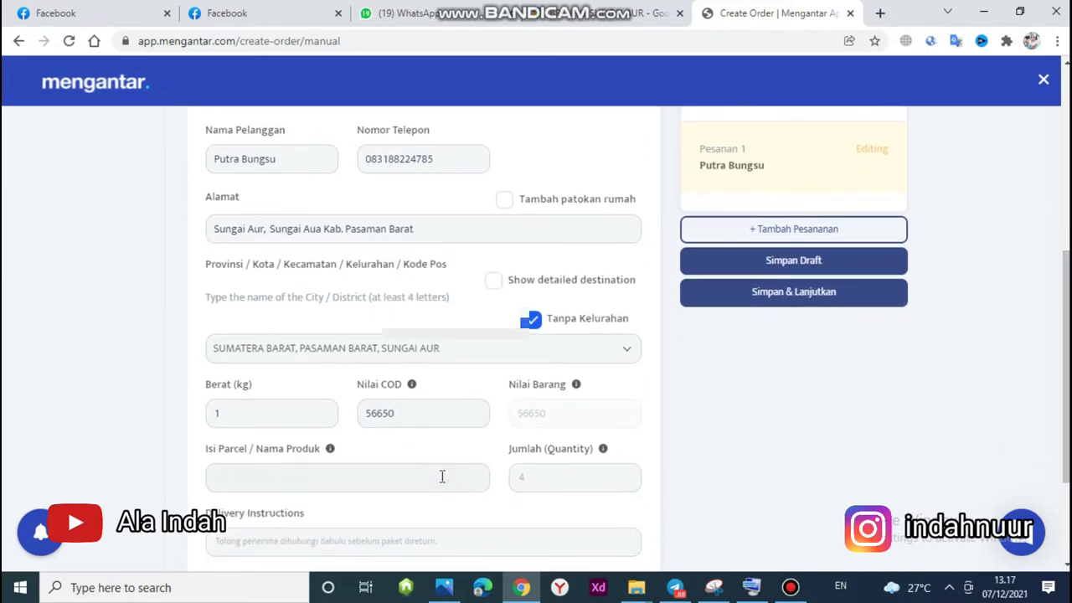
type("Alquran Mini")
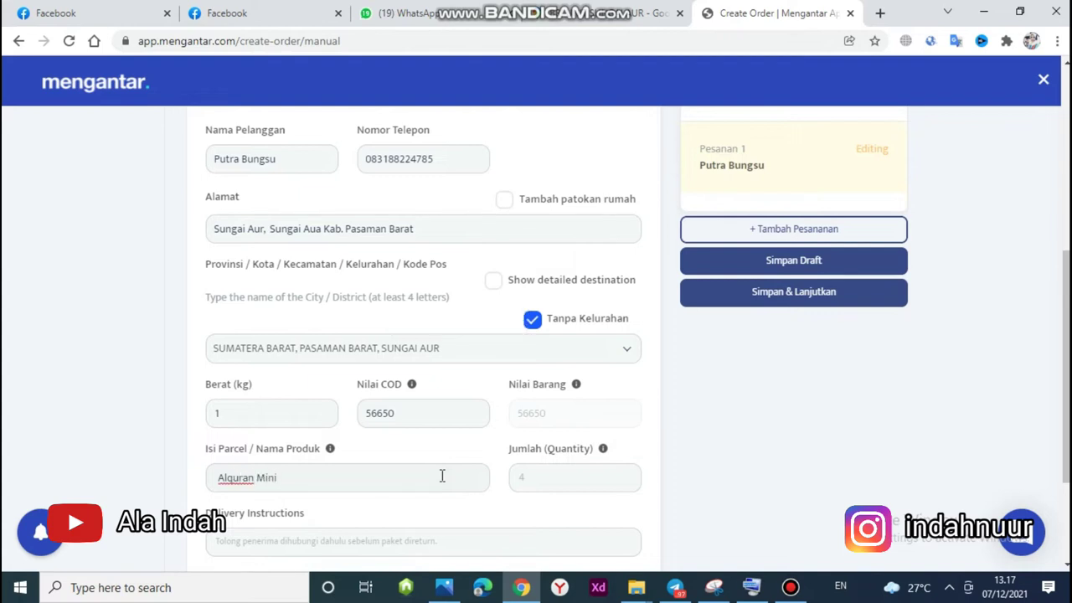
left_click(605, 476)
type("2")
scroll(410, 419, "down", 2)
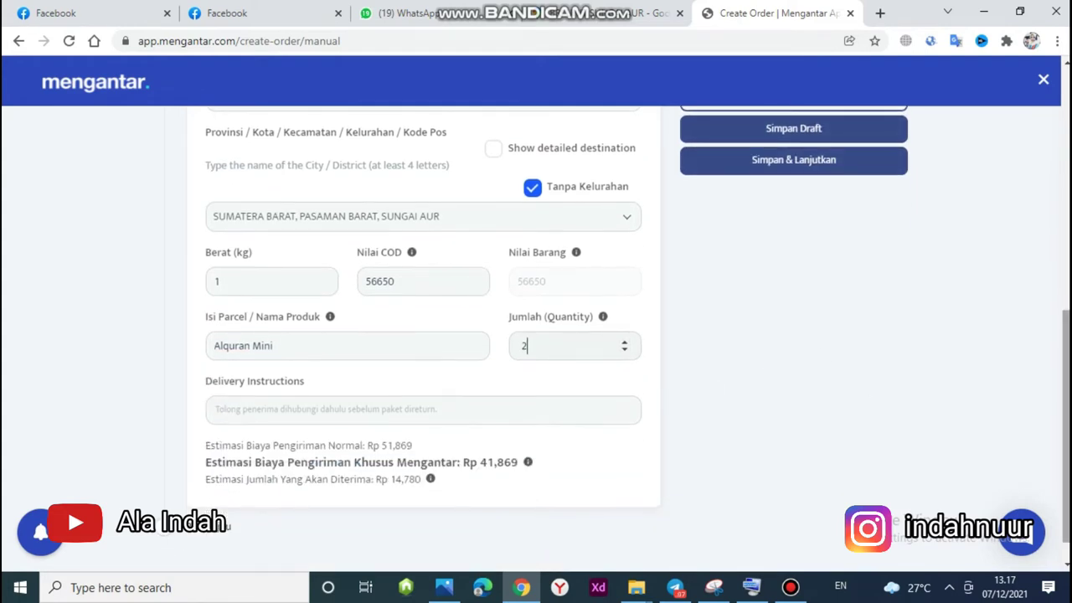
Write the courier note 'Tolong hubungi penerima terlebih dahulu' with the Bank BRI Sungai Aur landmark.
left_click(403, 417)
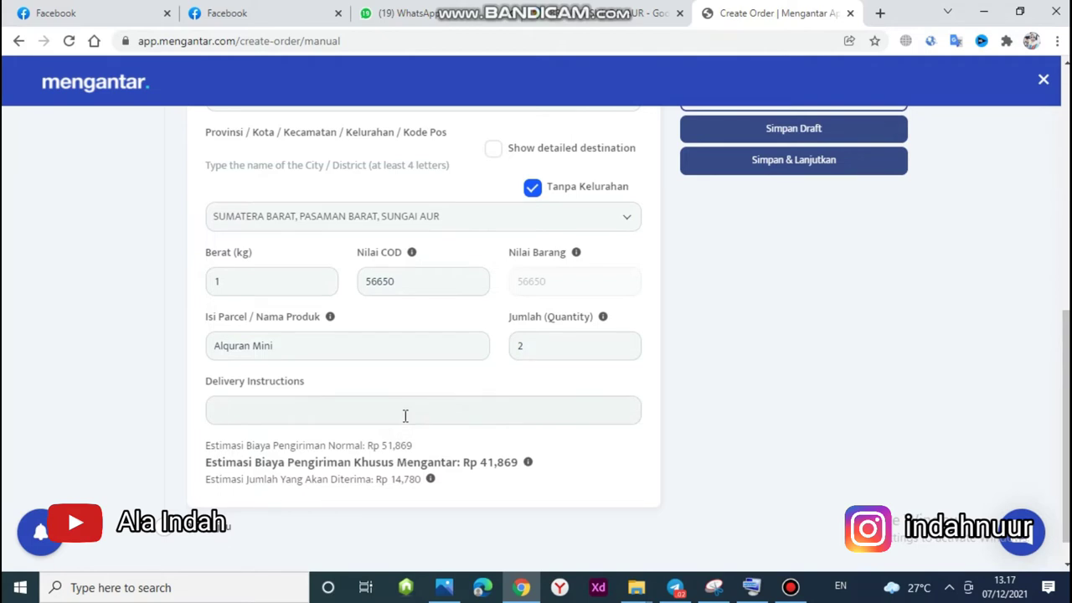
type("Tolong hubungi p")
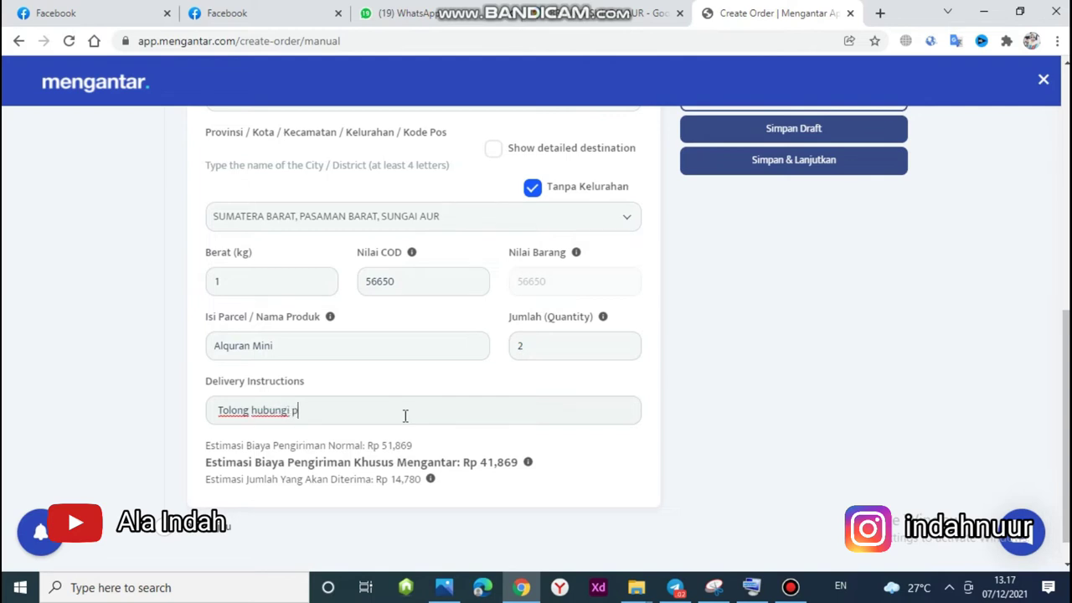
type("enerima terlebi")
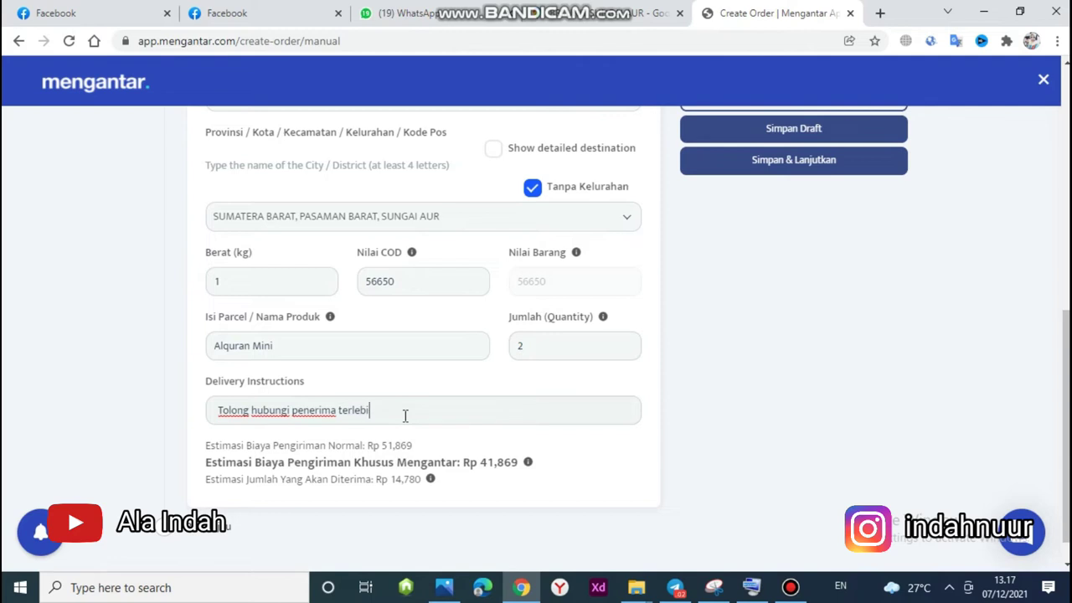
type("h da")
type("hulu Ke")
type(". Kete")
type("rangan")
type(" De")
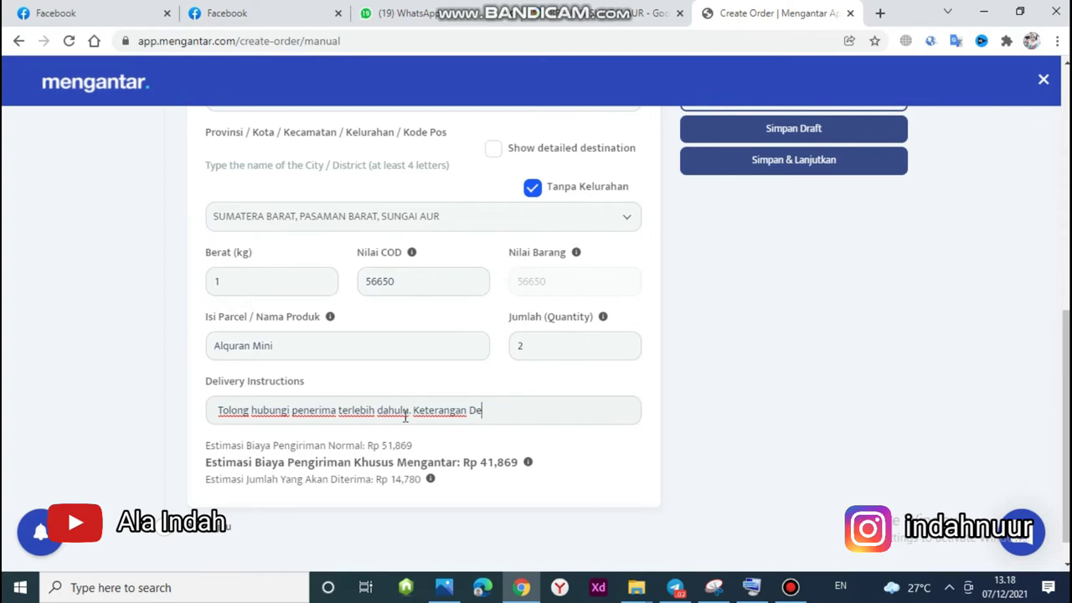
type("kapan Ban")
type("k BRI Sungai Au")
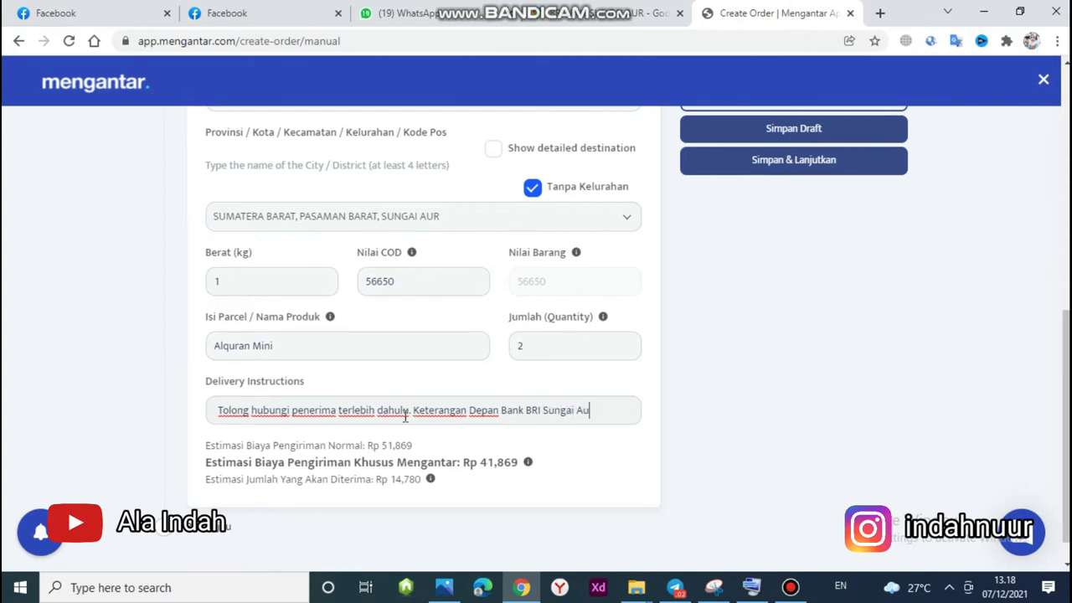
type("r")
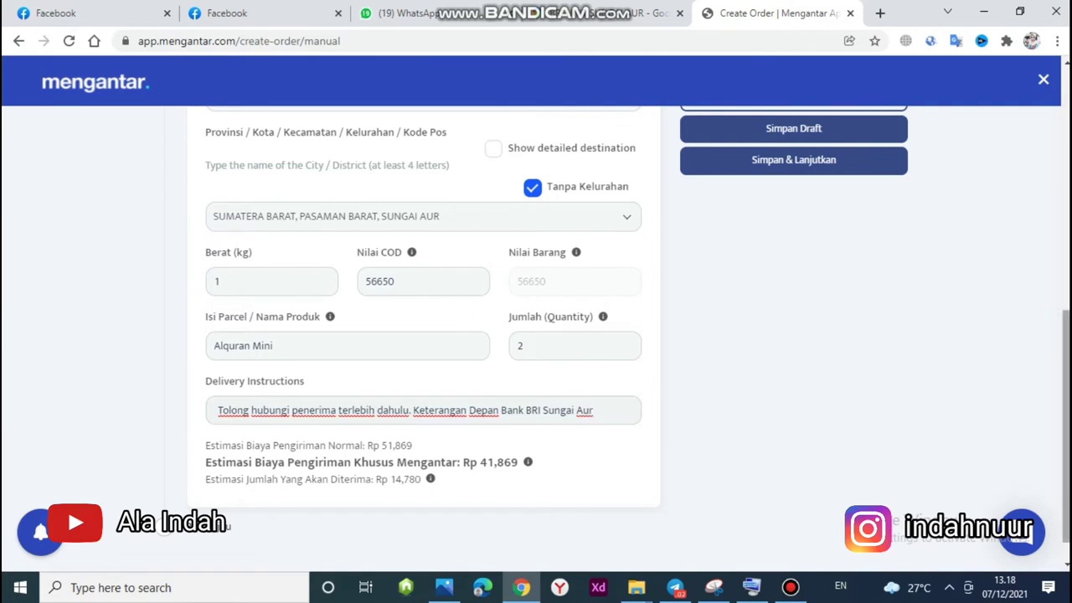
Show the detailed destination: Sumatera Barat, Pasaman Barat, Sungai Aur, postcode 26573.
scroll(1065, 418, "up", 2)
scroll(536, 334, "up", 1)
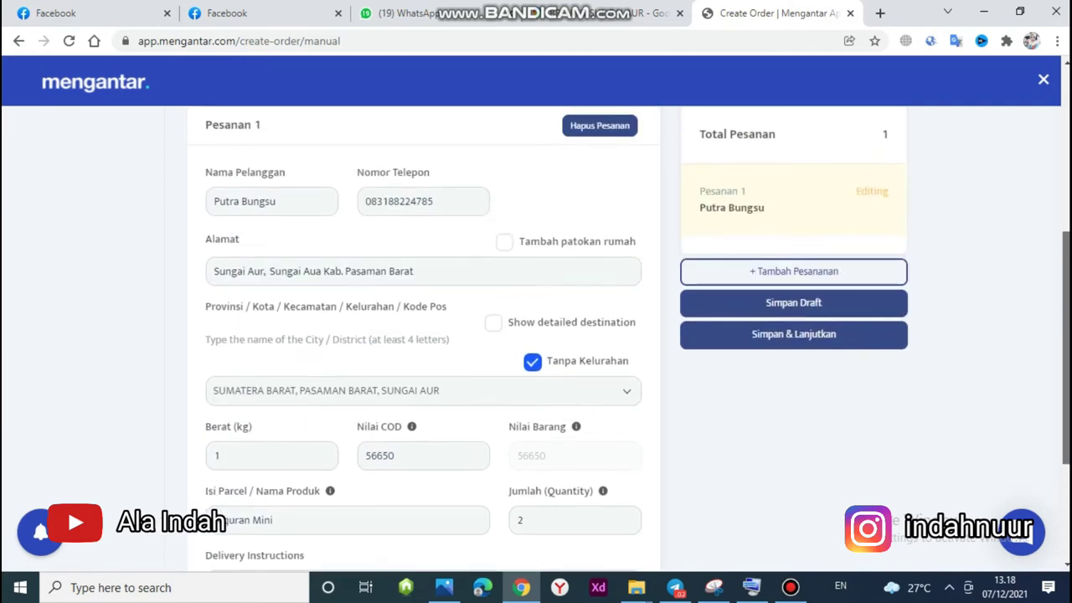
scroll(536, 335, "down", 1)
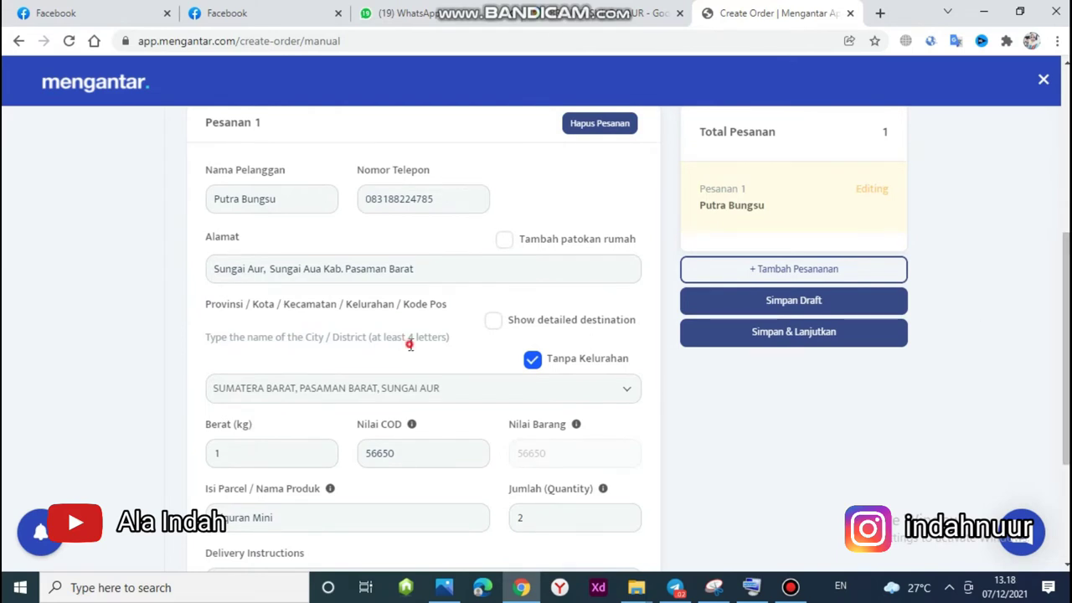
left_click(499, 323)
scroll(422, 335, "down", 4)
scroll(423, 335, "up", 1)
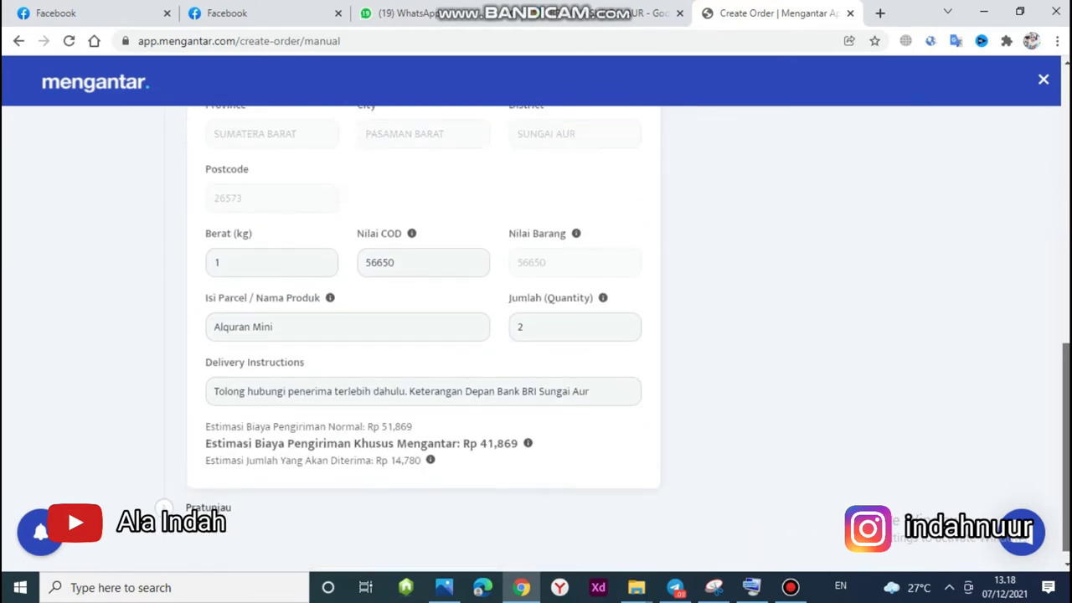
scroll(422, 335, "up", 1)
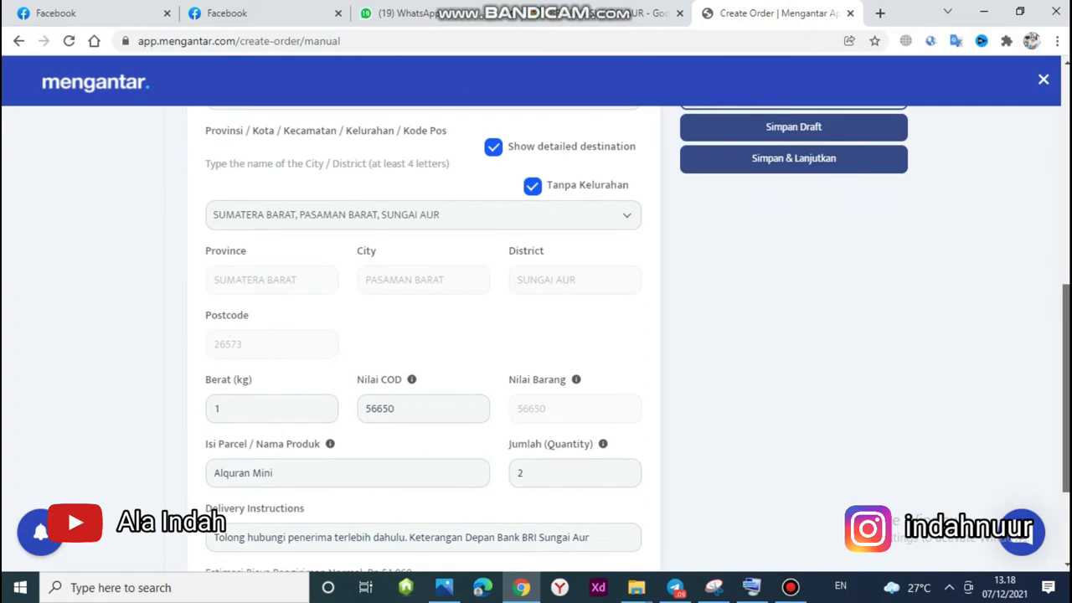
scroll(423, 335, "up", 1)
scroll(423, 335, "up", 1)
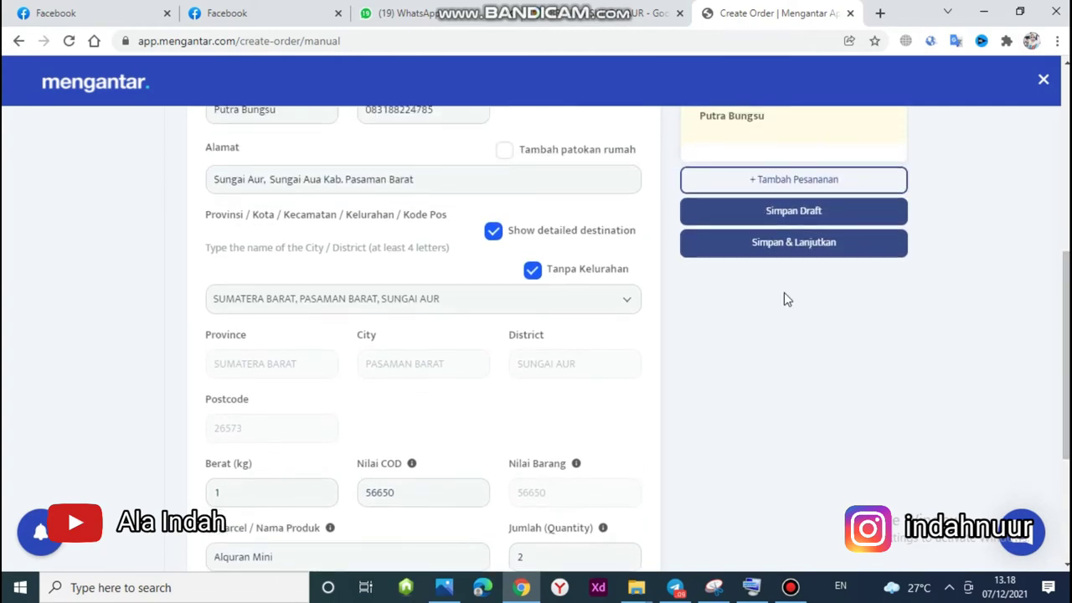
left_click(505, 152)
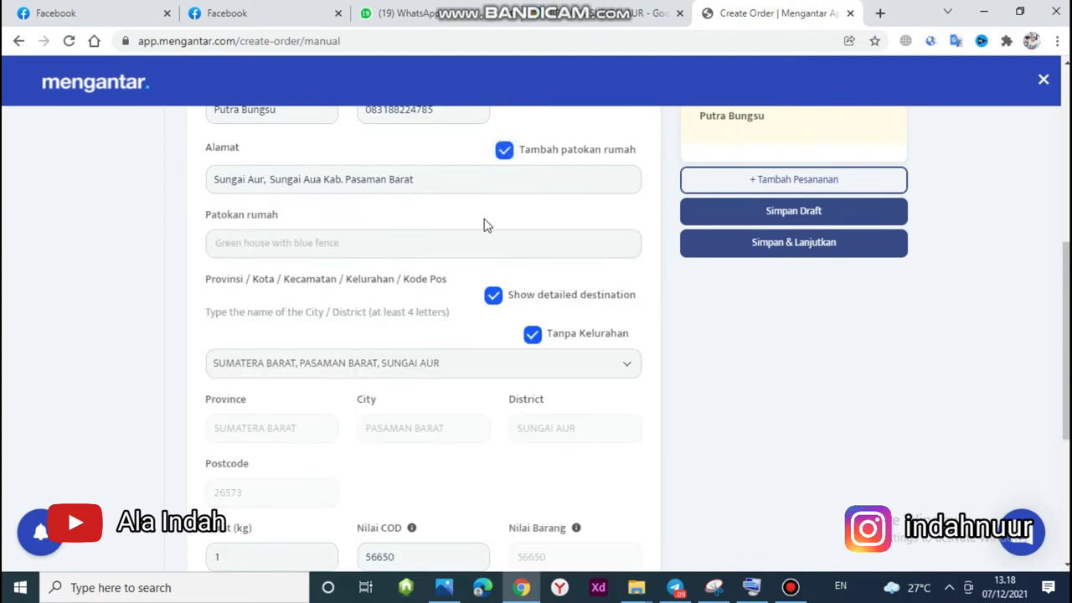
scroll(456, 258, "down", 1)
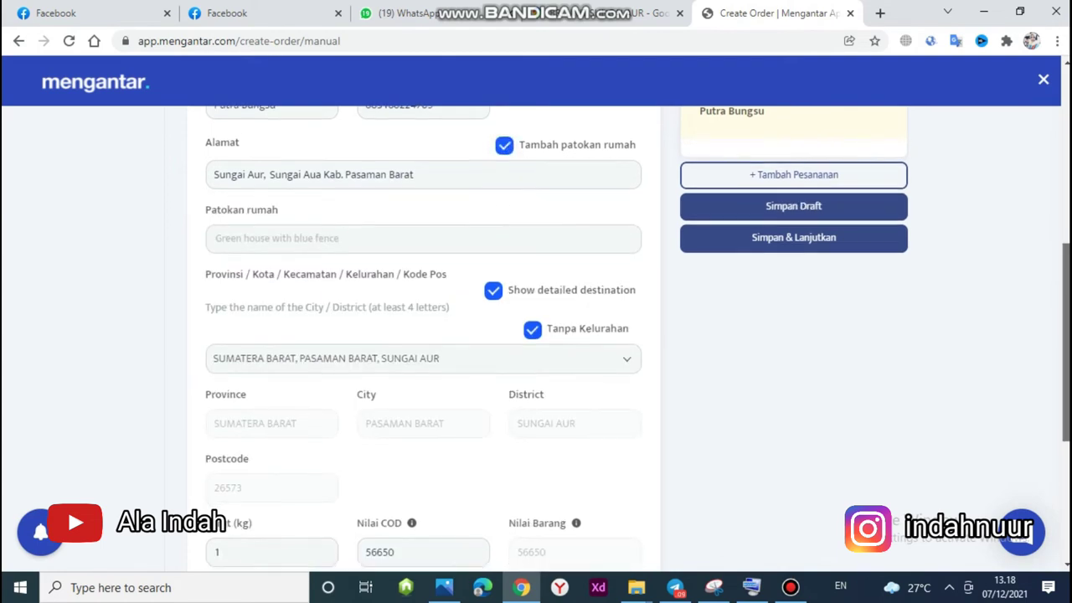
left_click(428, 235)
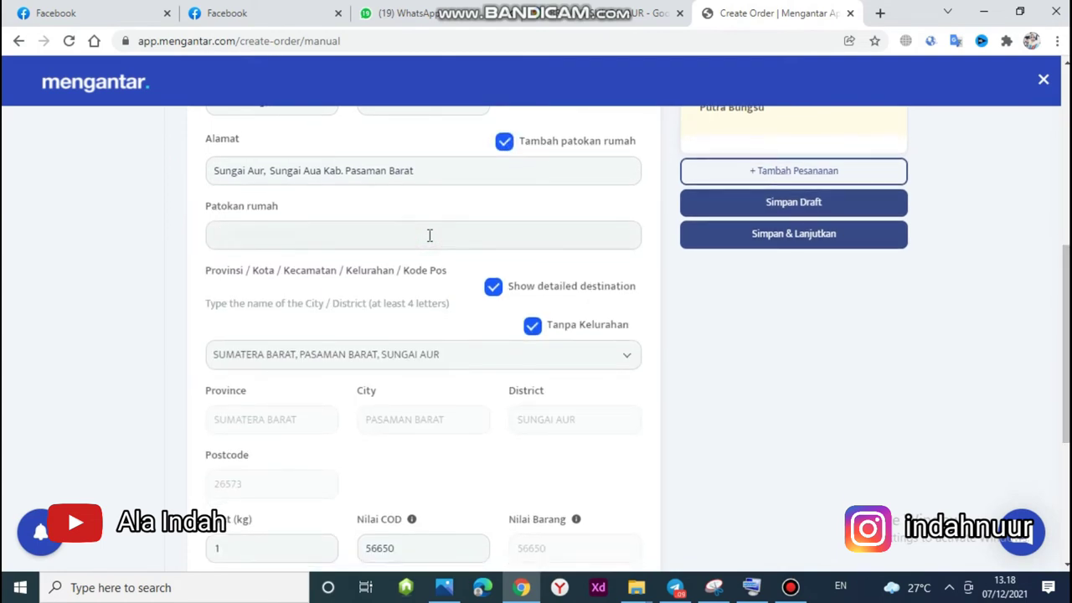
type("Depan BRI Sungai Aur")
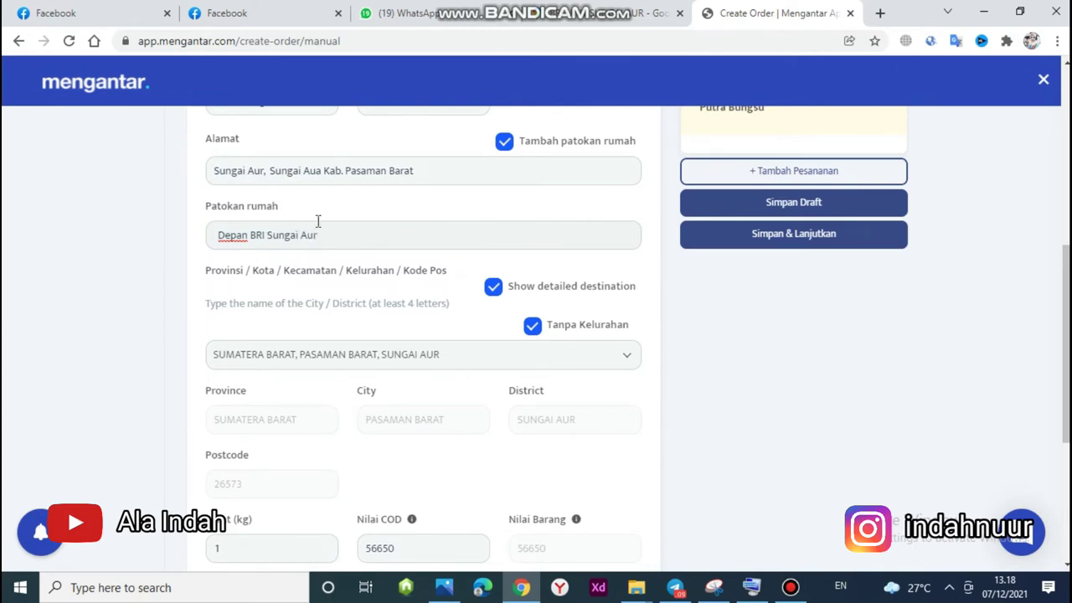
left_click(250, 234)
type("Bank")
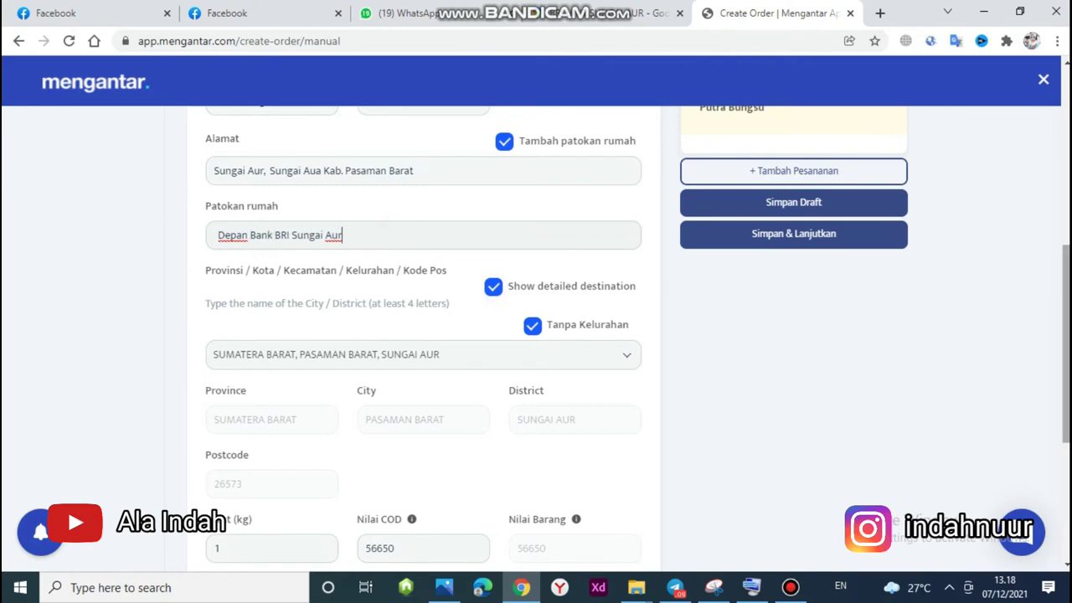
left_click_drag(1057, 242, 1057, 347)
scroll(612, 327, "down", 1)
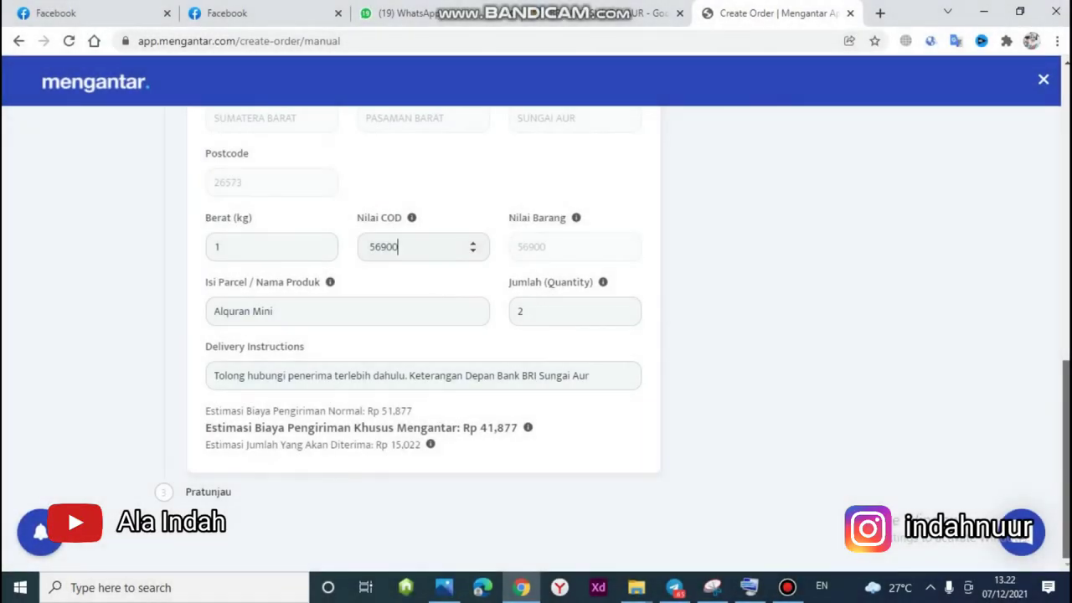
Change the COD value to 56900 and save the order to the review step.
scroll(1056, 258, "up", 5)
left_click_drag(1057, 257, 1048, 194)
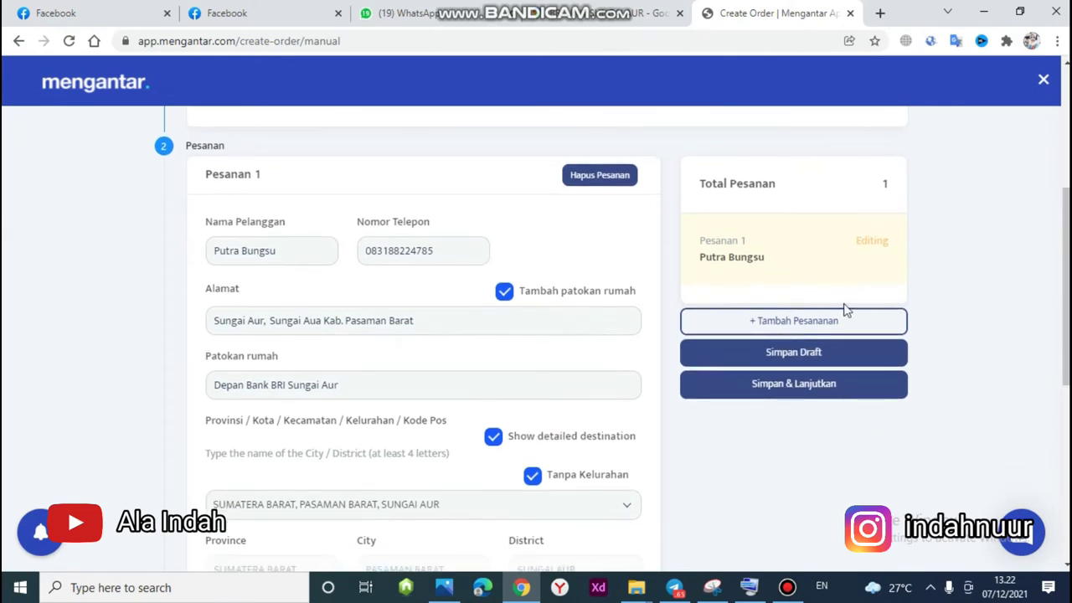
left_click(829, 387)
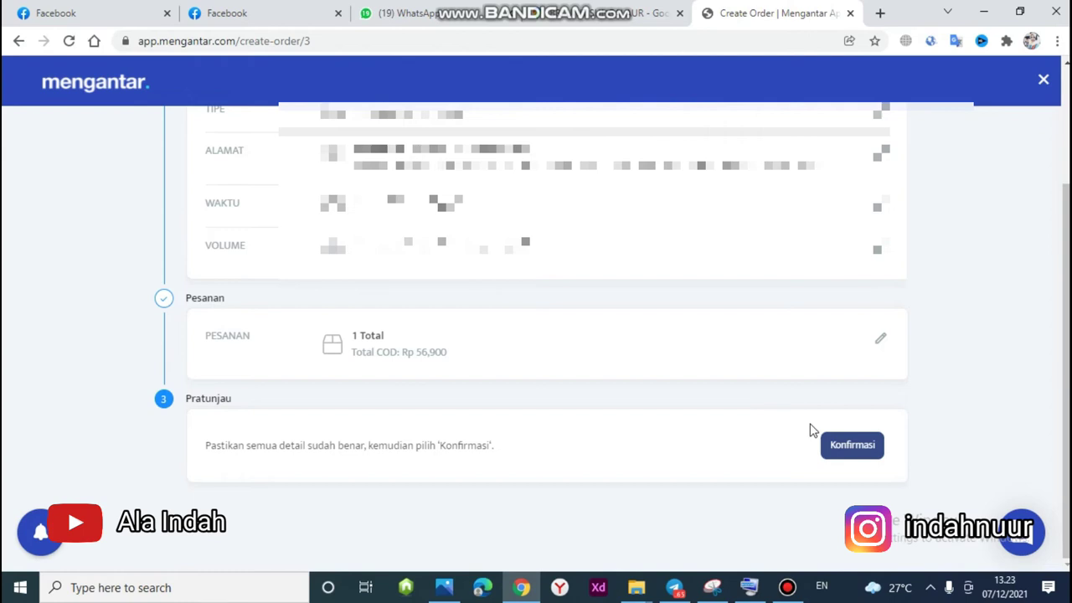
Confirm the order on the Pratinjau step, collecting Rp 56,900 COD.
left_click(835, 446)
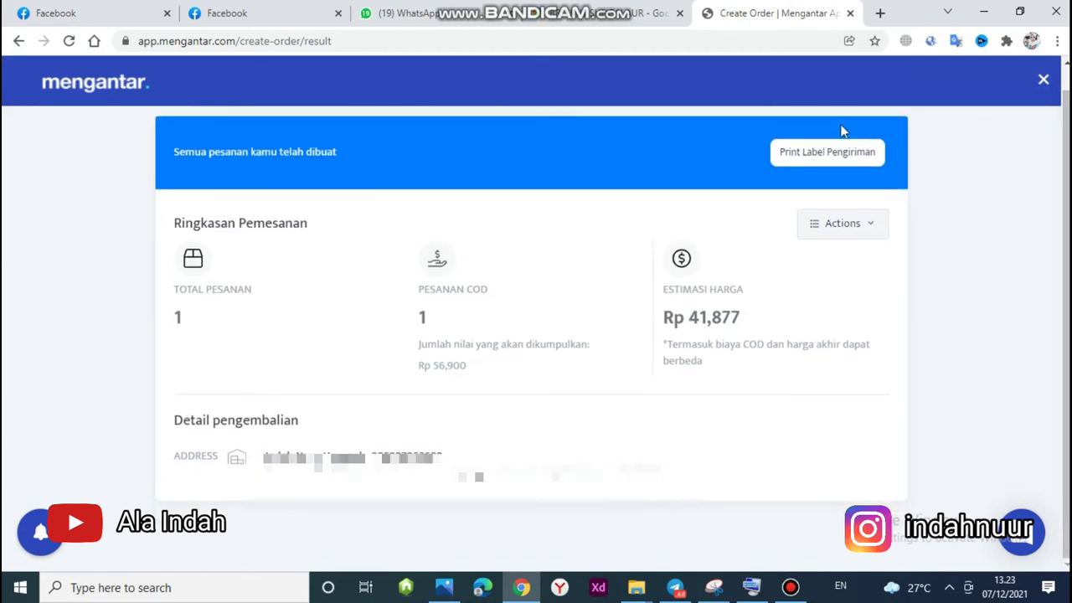
Download the shipping label as a PDF with 1 label per halaman.
left_click(827, 150)
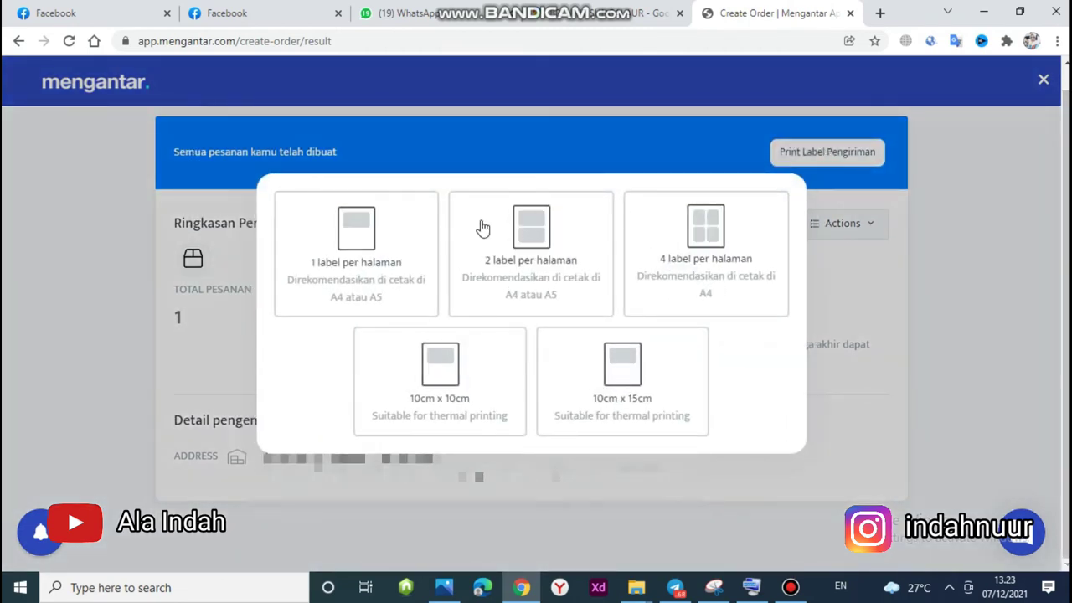
left_click(360, 268)
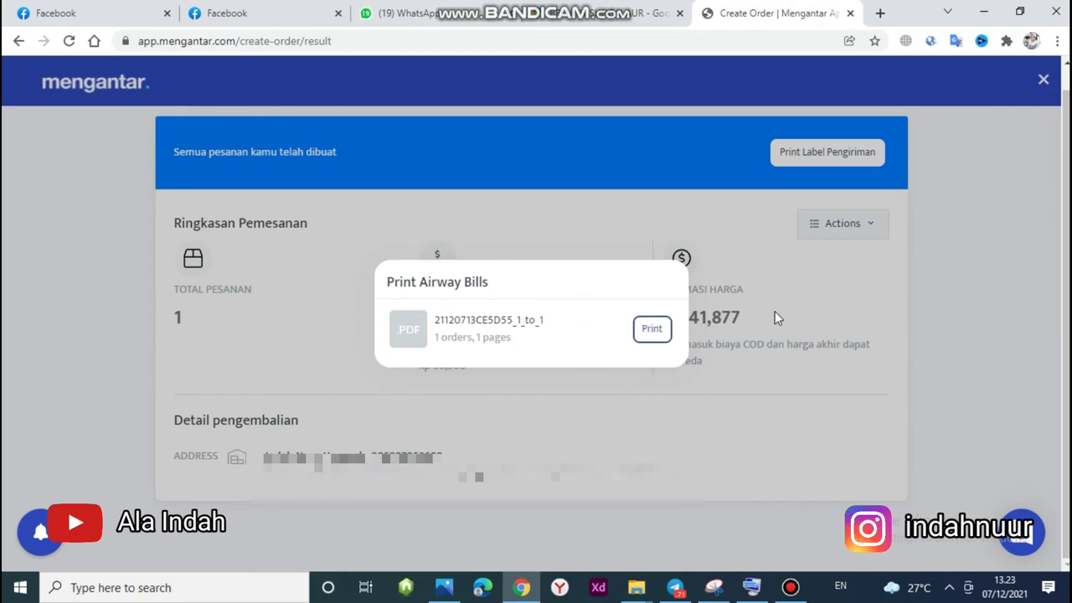
left_click(650, 329)
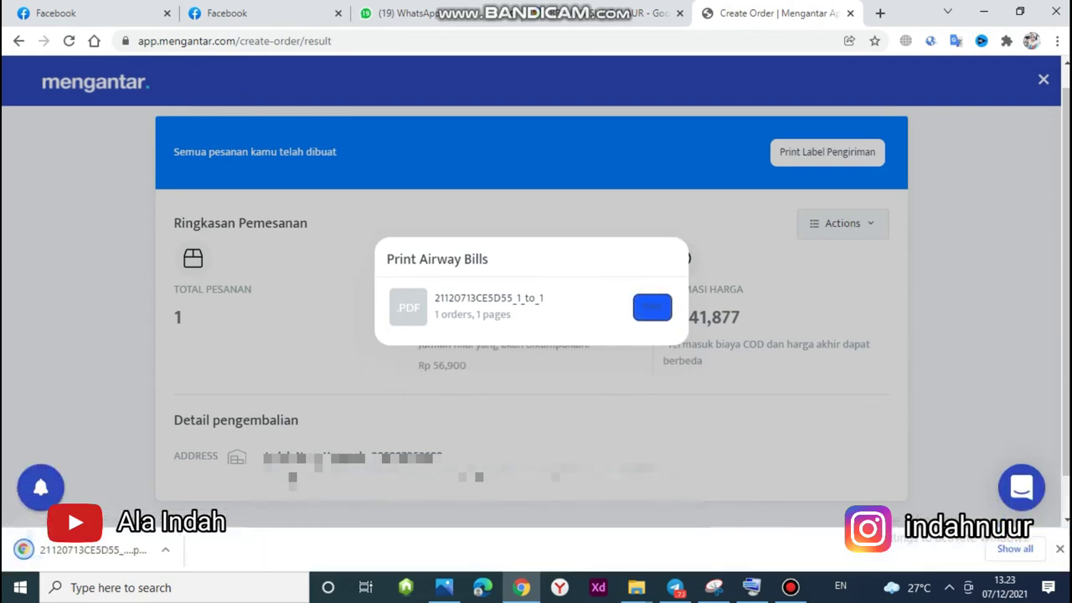
Show the downloaded airway bill PDF in its Downloads folder.
left_click(165, 552)
left_click(187, 491)
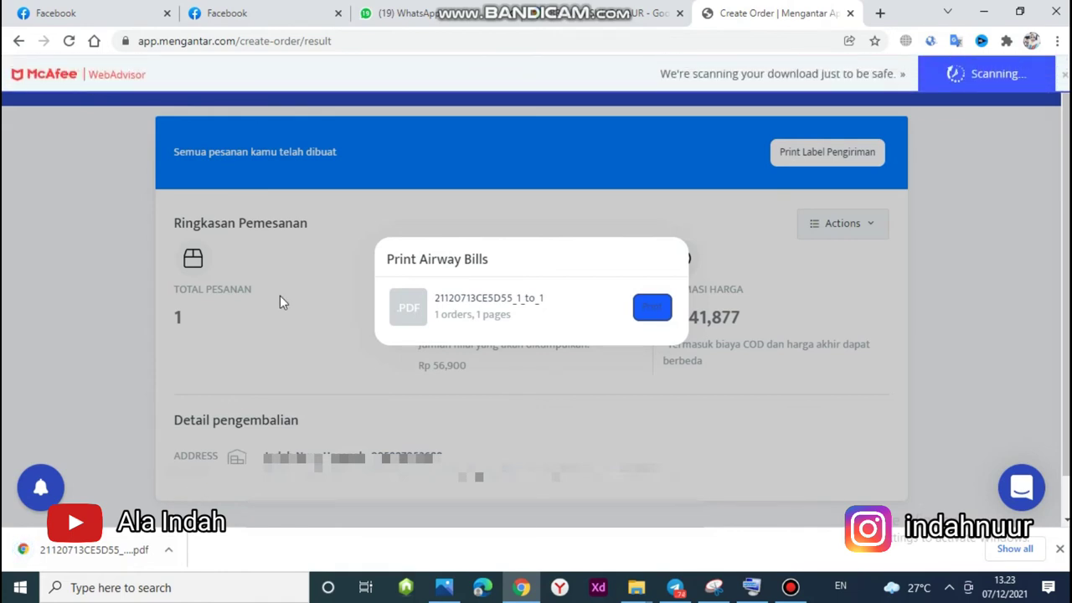
left_click(170, 550)
left_click(188, 498)
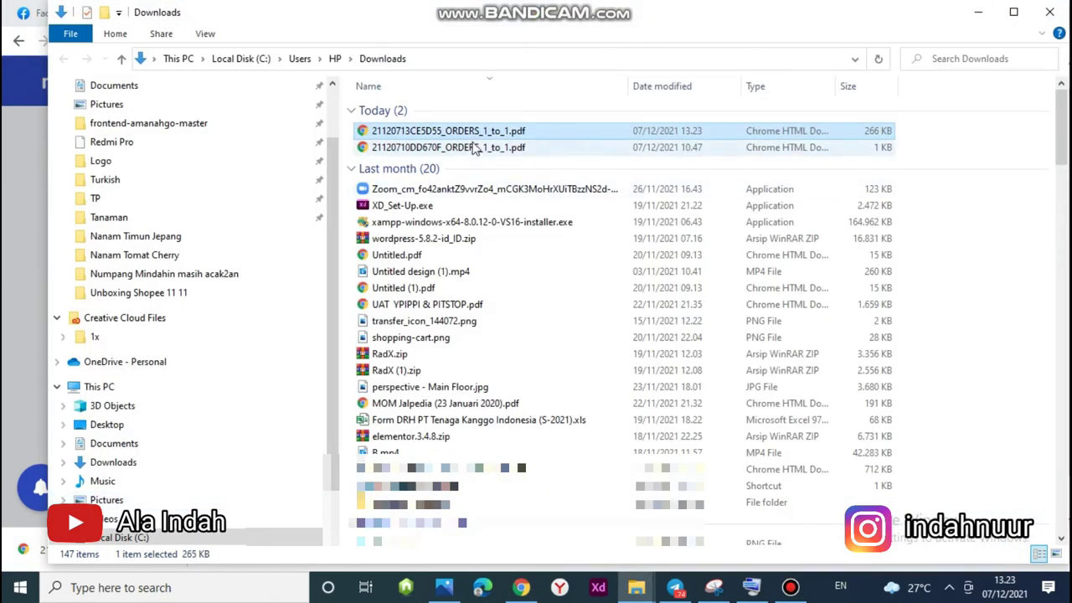
Open the shipping label PDF 21120713CE5D55_ORDERS_1_to_1.pdf from Downloads.
double_click(486, 132)
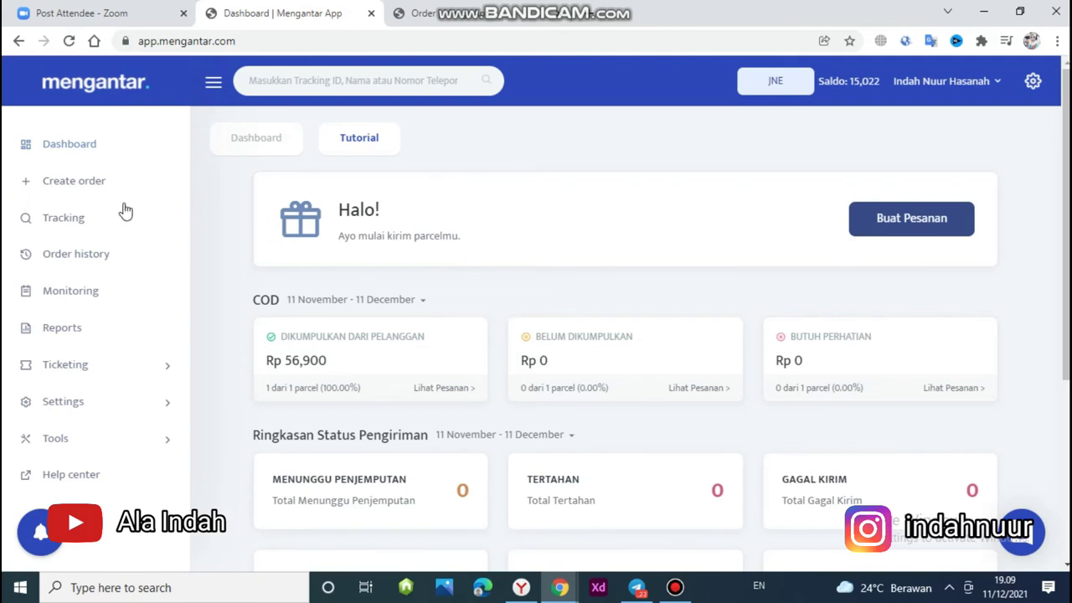
From Order history, view the batch's orders via Lihat Pesanan to see its DELIVERED parcel.
left_click(66, 256)
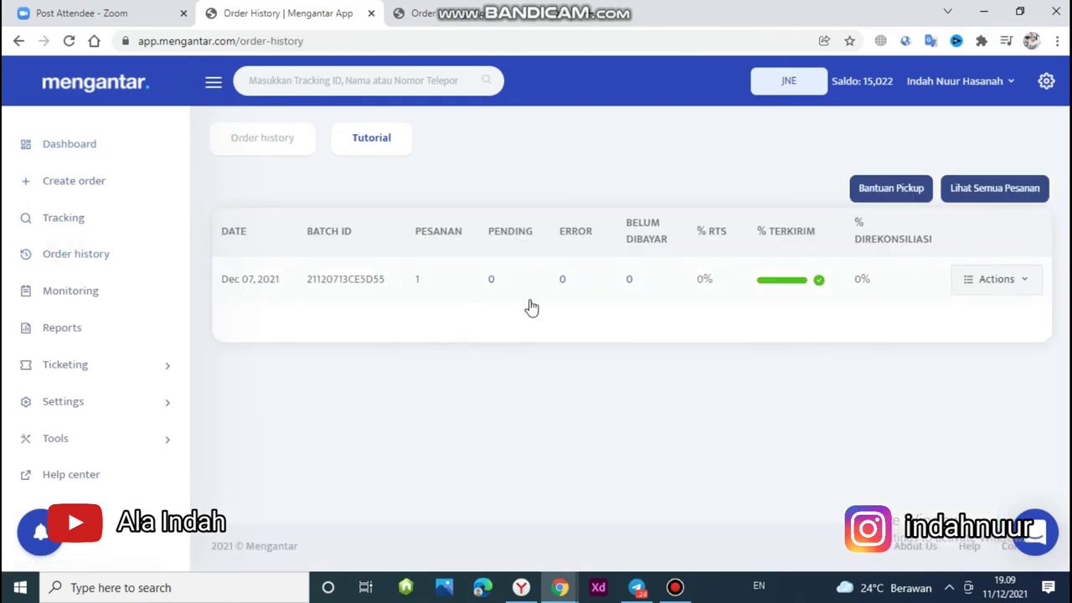
left_click(1013, 283)
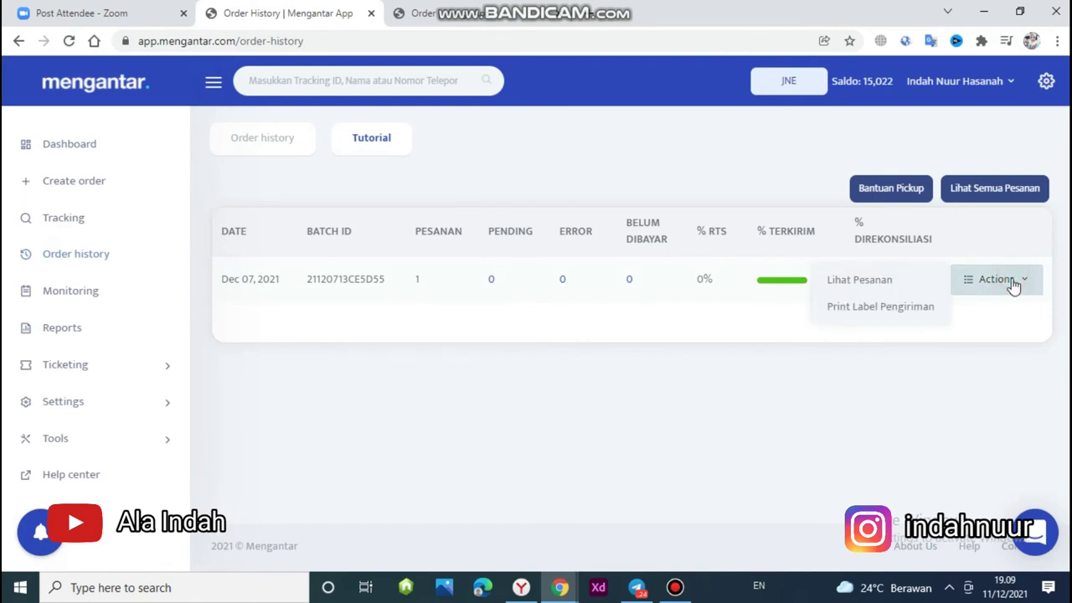
left_click(896, 279)
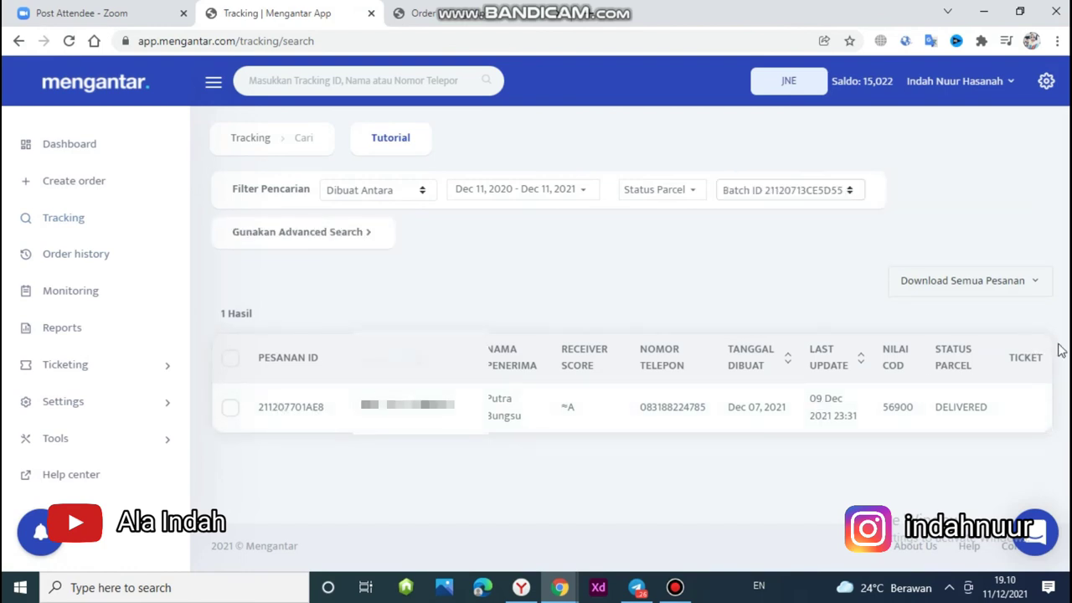
Open the parcel's details and review its tracking history from Order created to Reconciliation Completed.
left_click(672, 399)
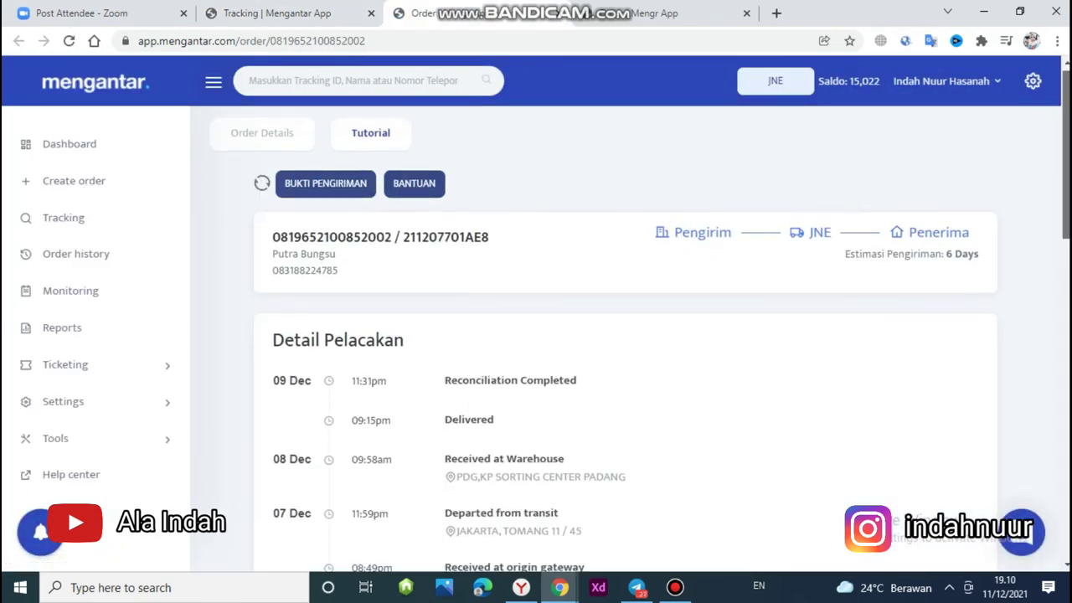
scroll(557, 206, "down", 1)
scroll(619, 334, "down", 2)
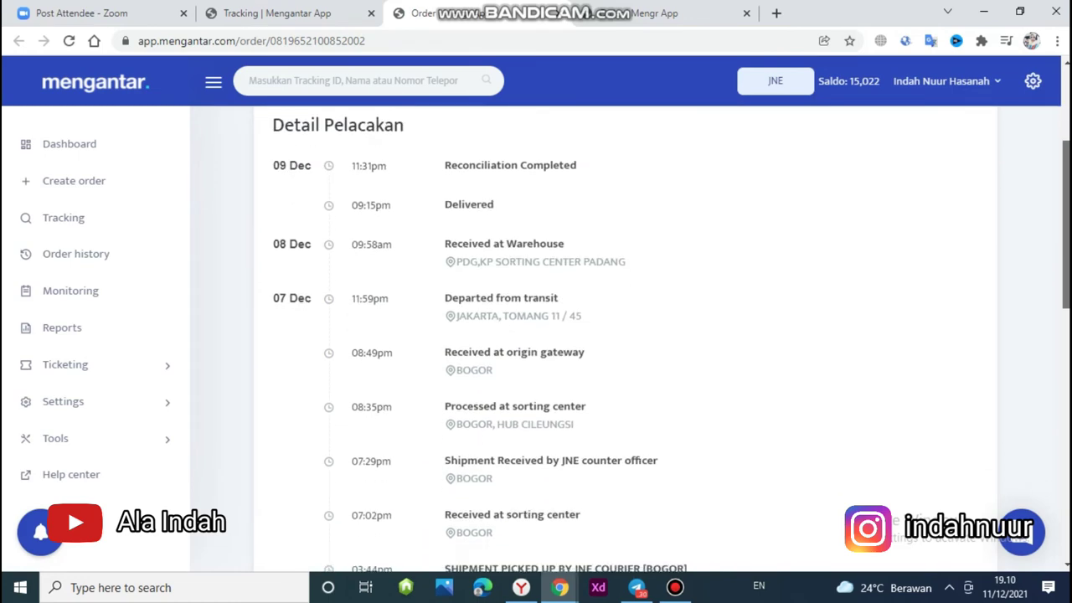
scroll(619, 335, "down", 2)
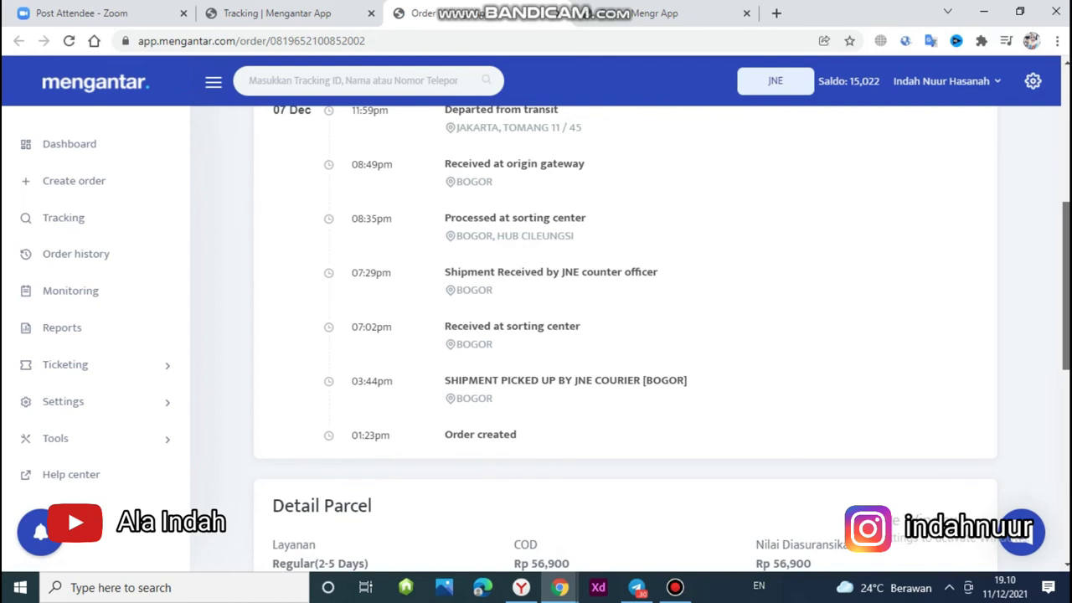
scroll(626, 339, "up", 1)
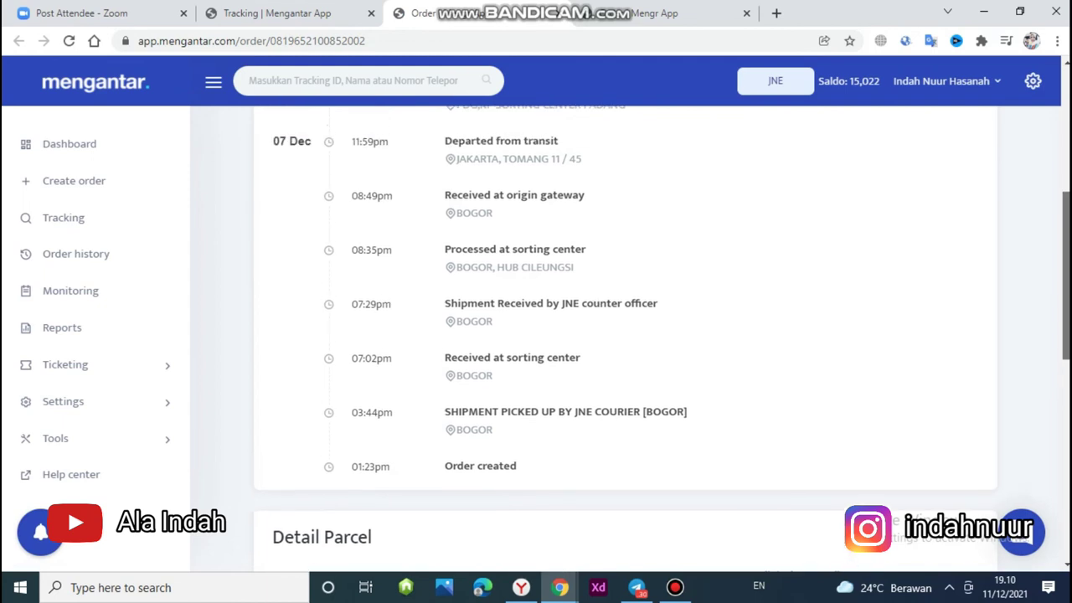
scroll(625, 335, "down", 1)
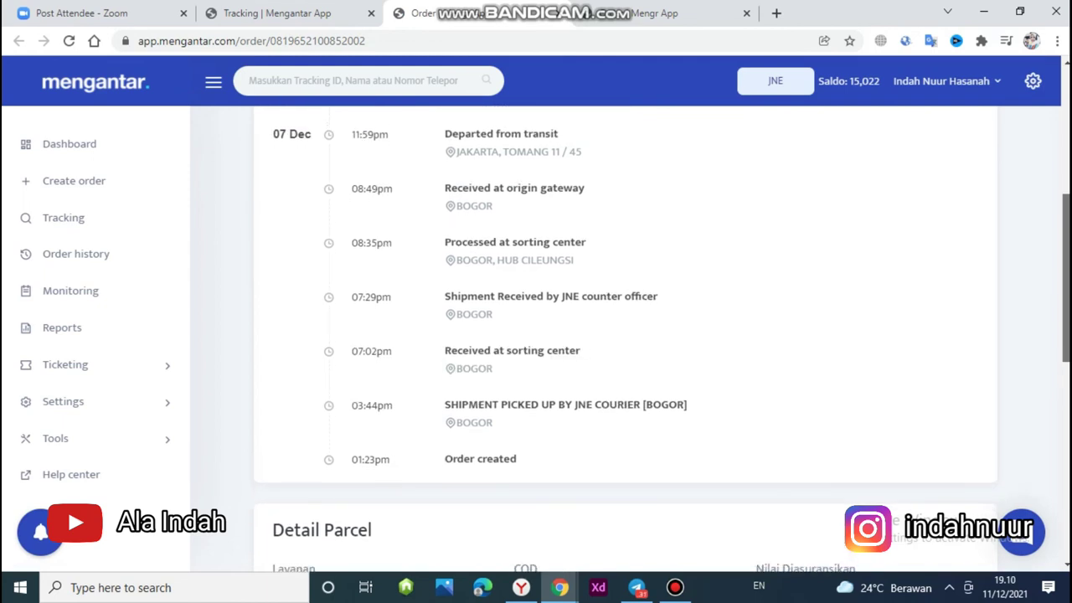
scroll(625, 334, "up", 2)
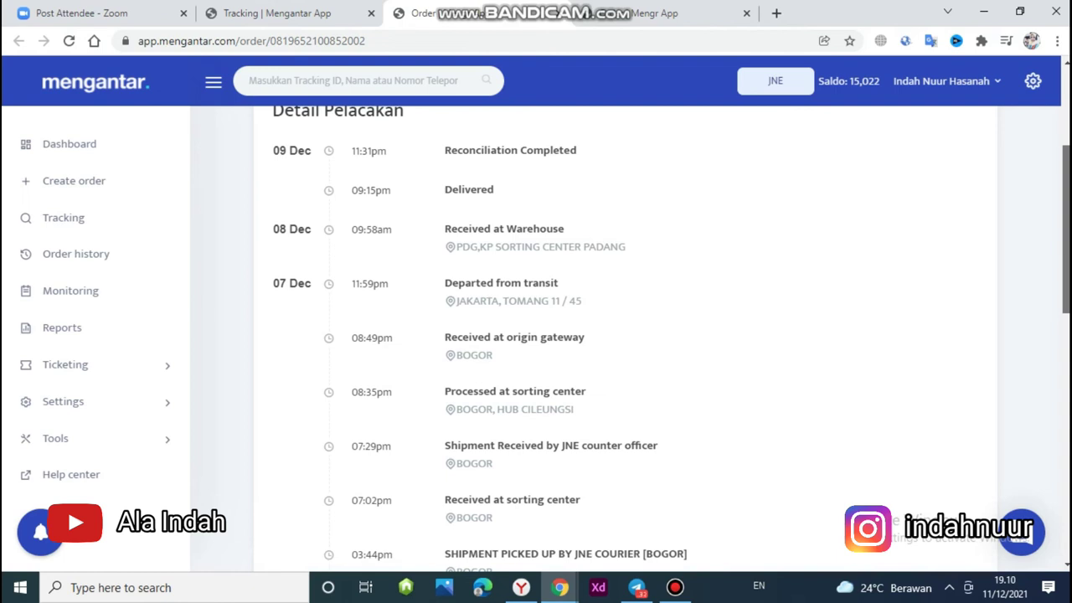
scroll(625, 335, "up", 1)
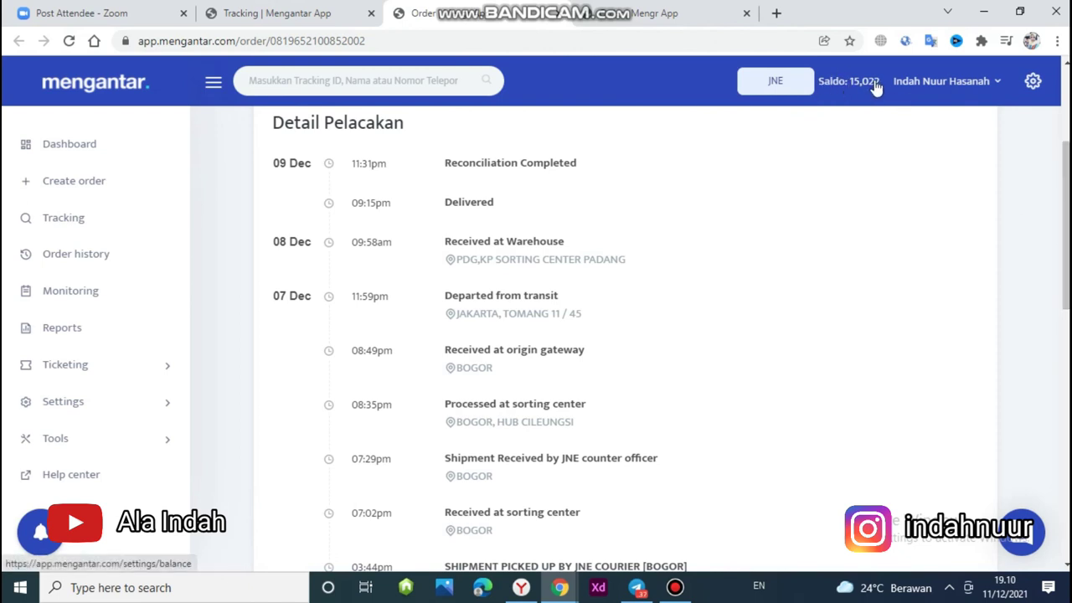
Visit the Tracking and Create order pages, then return to the dashboard showing Rp 56,900 collected.
left_click(114, 224)
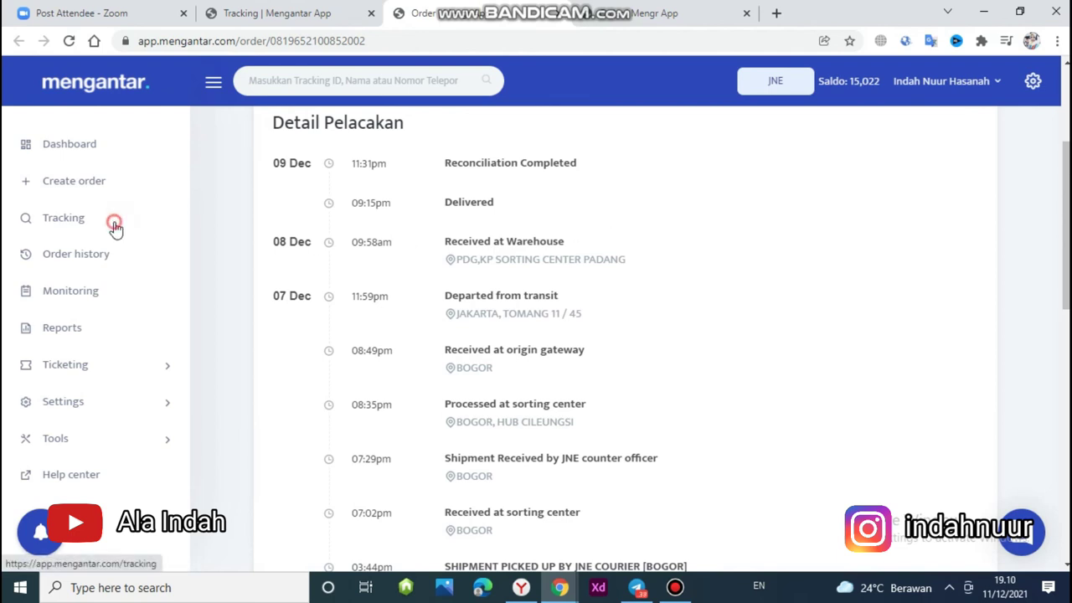
left_click(621, 345)
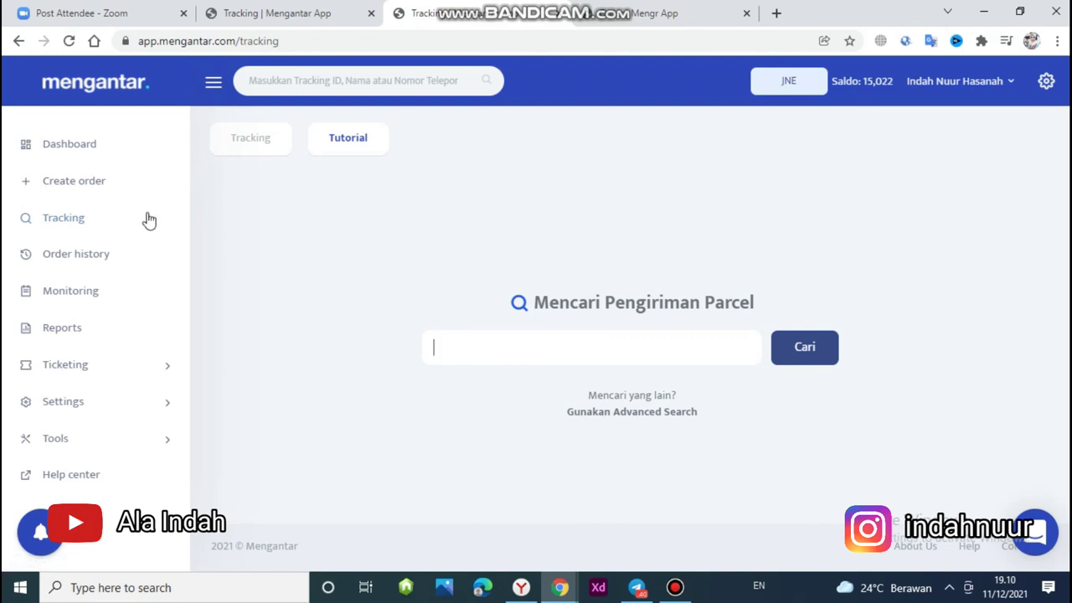
left_click(106, 189)
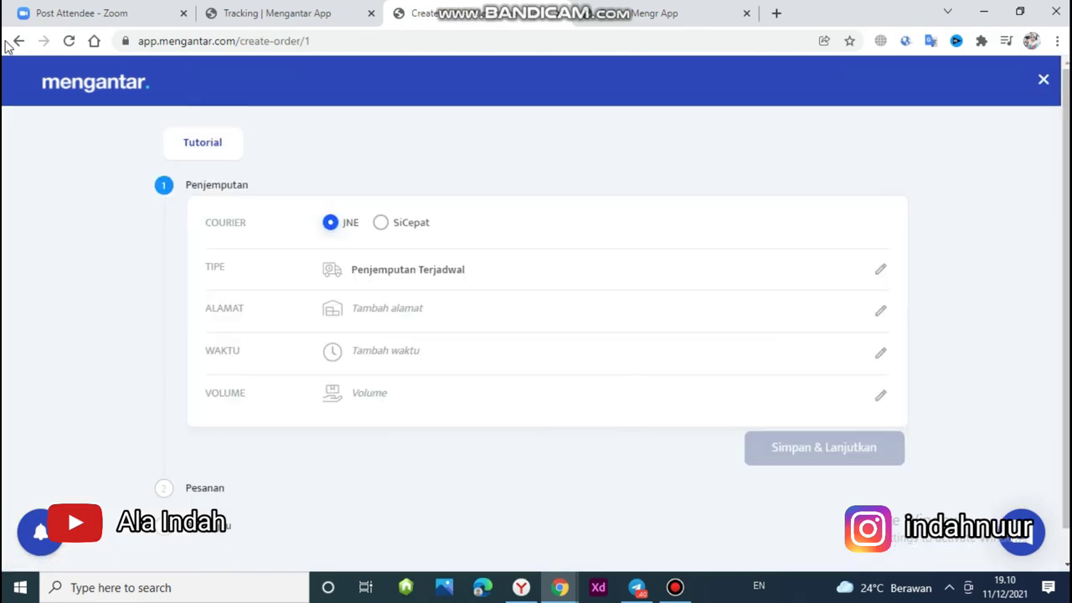
left_click(18, 41)
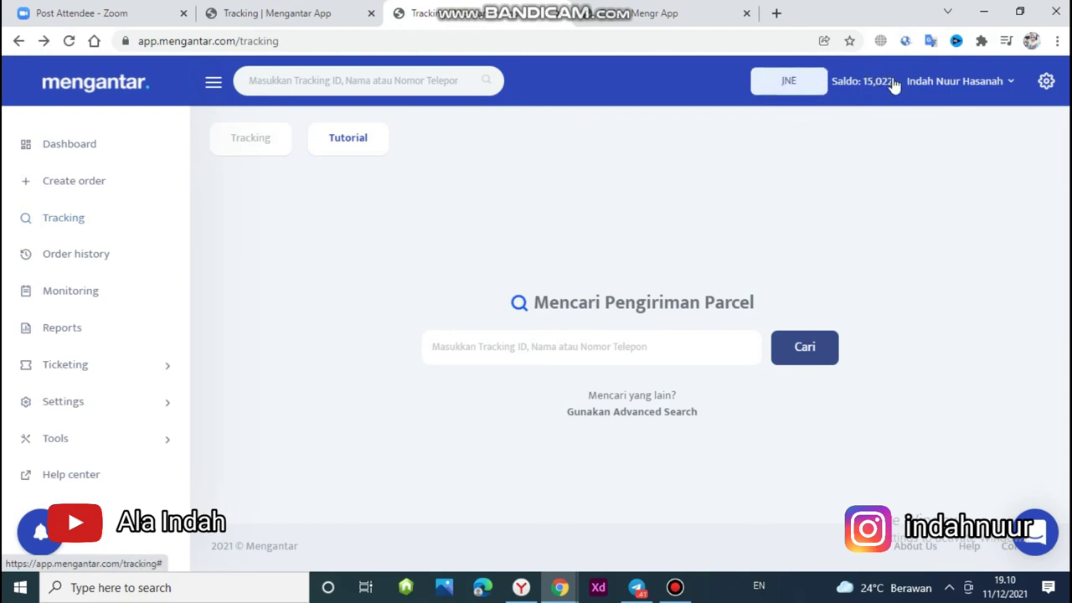
left_click(92, 151)
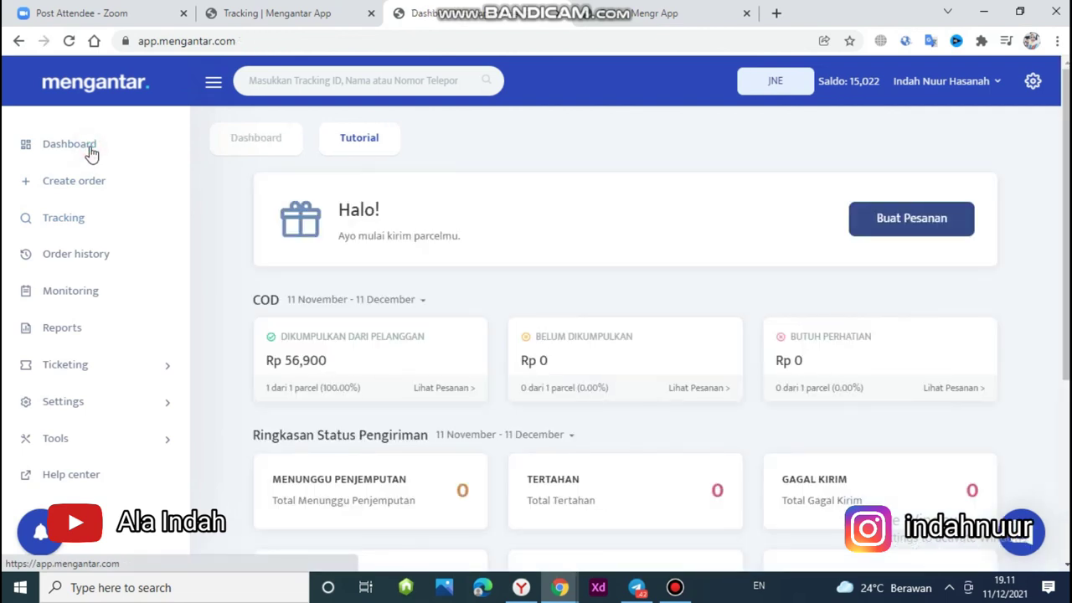